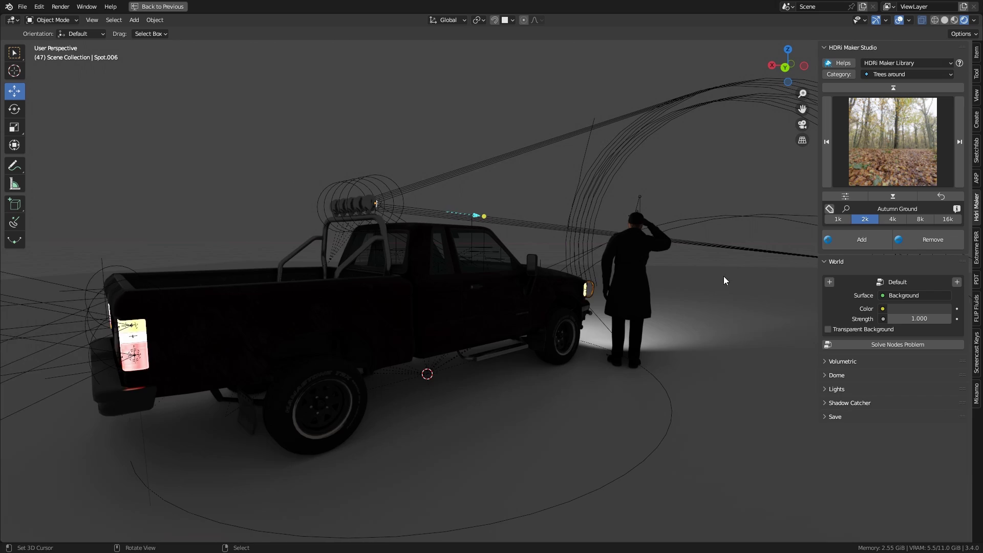
Orbit the view around the pickup truck and figure.
middle_click_drag(725, 276, 580, 218)
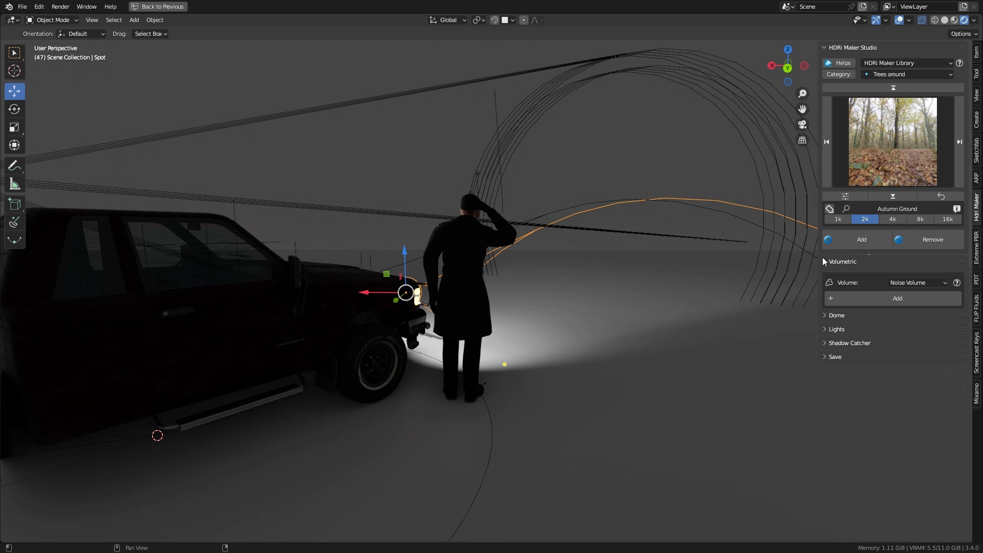
Add the Noise Volume fog and raise its density to 1.0, checking the truck from several sides.
left_click(901, 298)
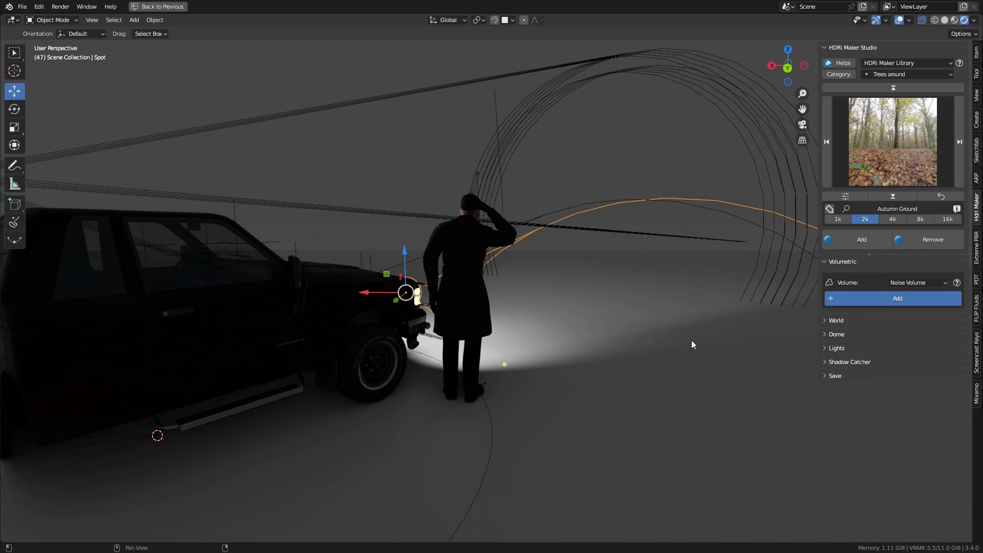
mouse_move(598, 322)
middle_mouse_down()
mouse_move(568, 310)
mouse_move(582, 301)
middle_mouse_up()
left_click_drag(847, 364, 959, 364)
mouse_move(726, 353)
middle_mouse_down()
mouse_move(516, 320)
mouse_move(630, 326)
middle_mouse_up()
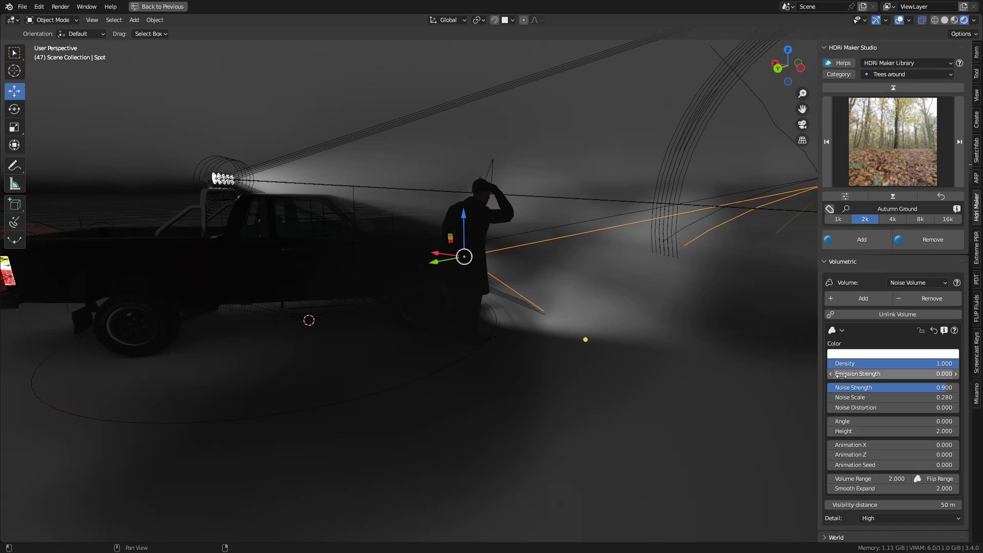
scroll(859, 460, "down", 3)
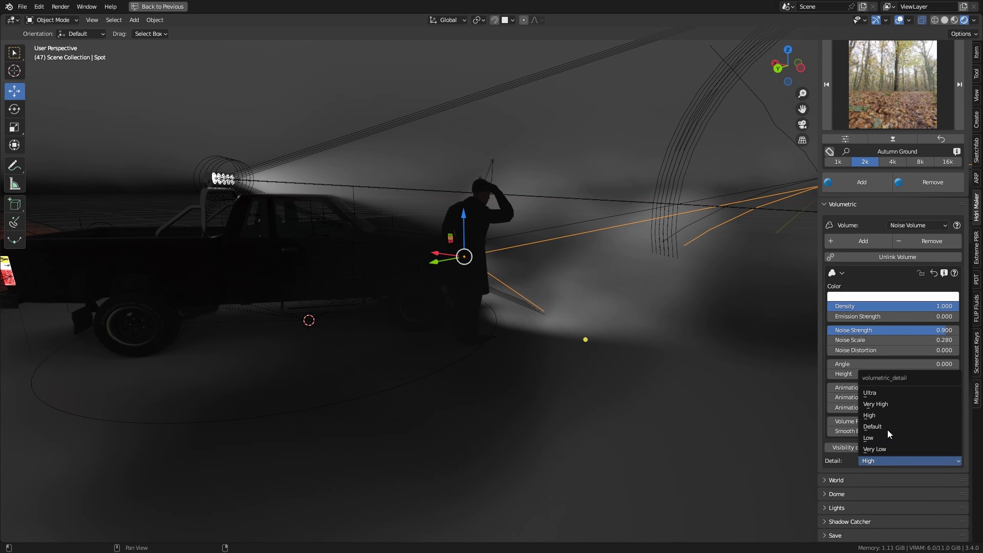
Try Very Low and then Ultra fog detail levels, inspecting the haze between changes.
left_click(888, 450)
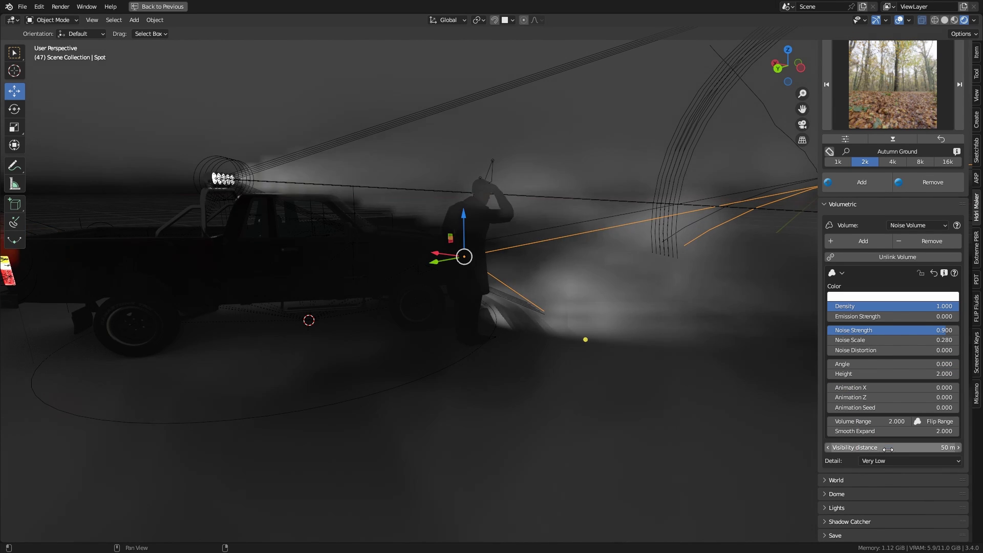
middle_click_drag(658, 319, 681, 354)
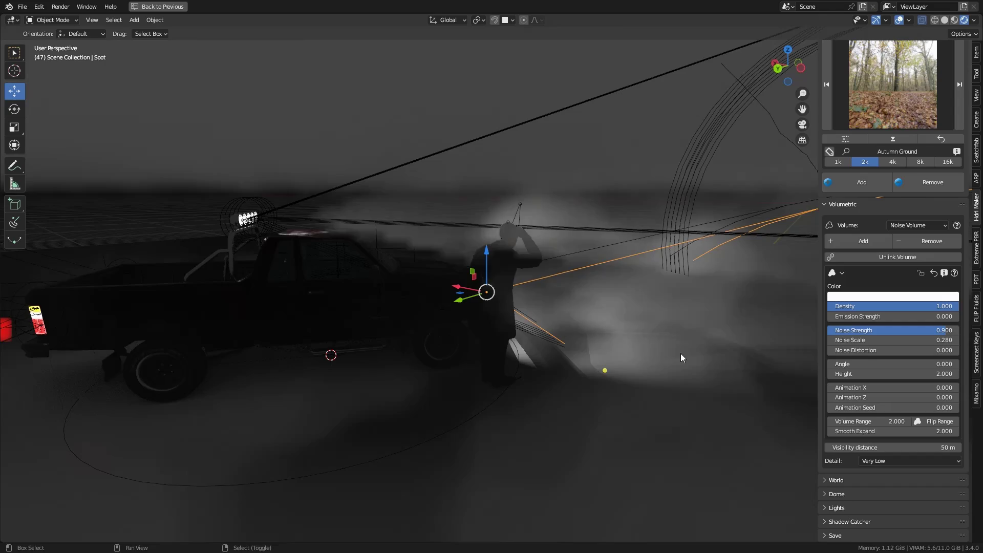
mouse_move(718, 399)
middle_mouse_down("shift")
mouse_move(625, 307)
mouse_move(658, 380)
middle_mouse_up("shift")
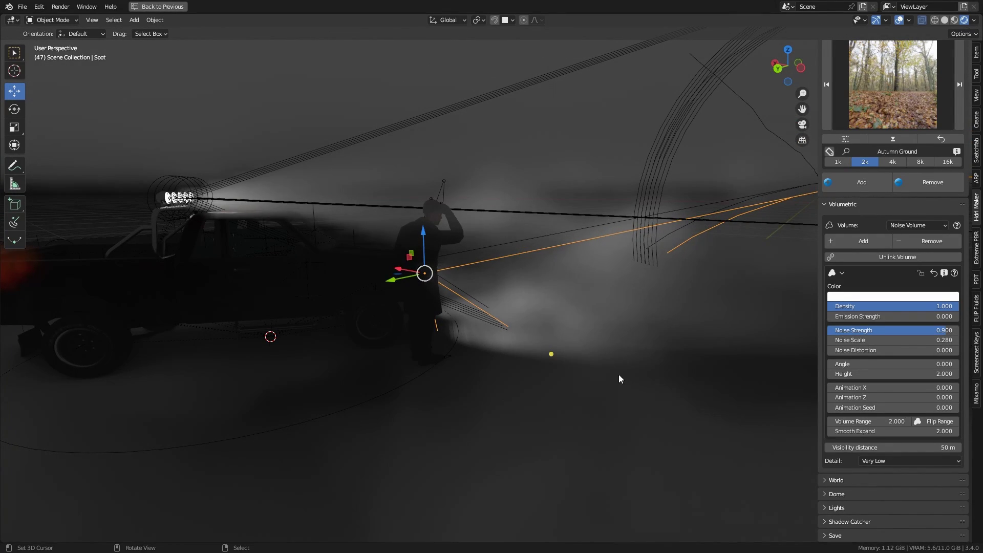
mouse_move(548, 338)
middle_mouse_down()
mouse_move(658, 298)
mouse_move(616, 311)
middle_mouse_up()
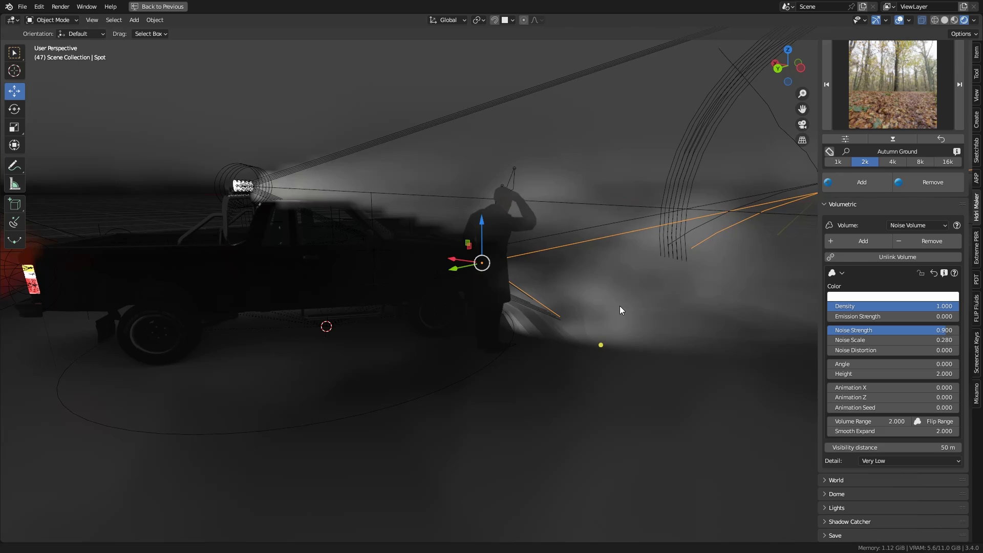
left_click(891, 461)
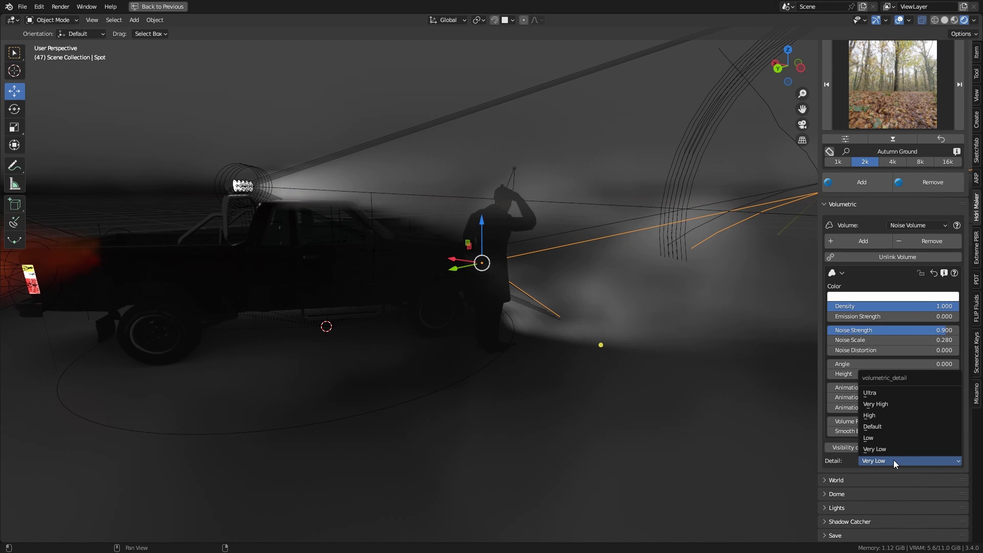
left_click(879, 394)
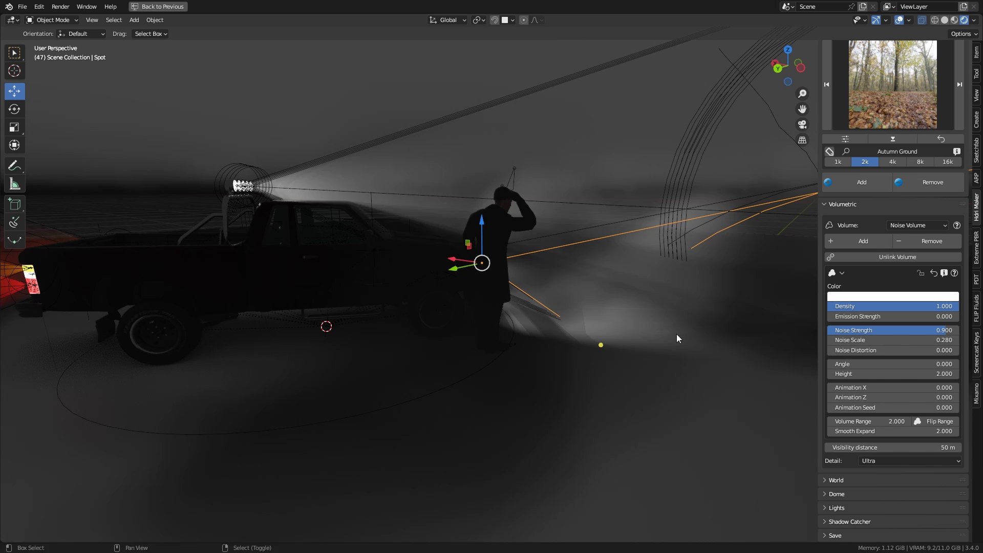
mouse_move(676, 334)
middle_mouse_down()
mouse_move(535, 319)
mouse_move(639, 359)
middle_mouse_up()
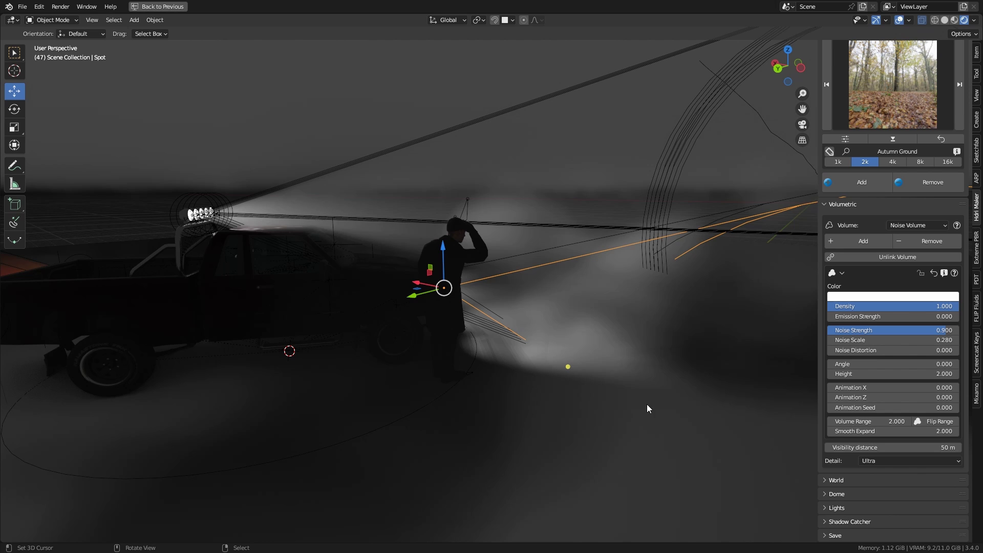
Switch the fog detail to High, then settle on Default.
left_click(893, 463)
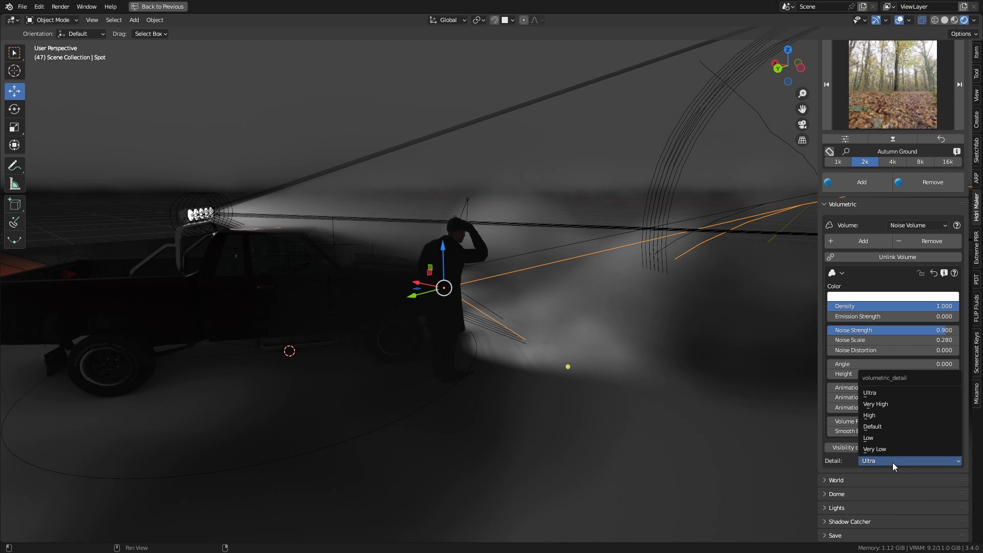
left_click(875, 417)
middle_click_drag(636, 347, 568, 316)
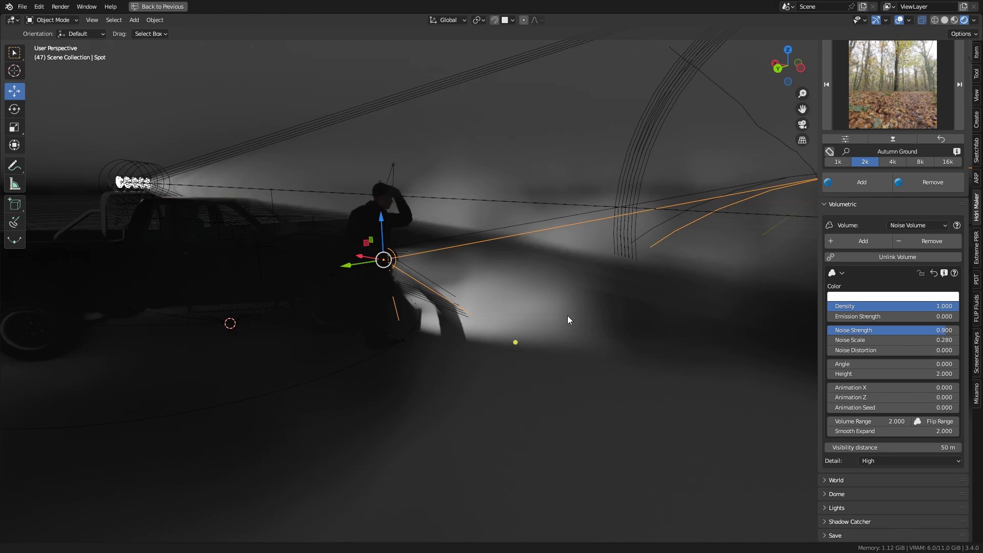
left_click(878, 463)
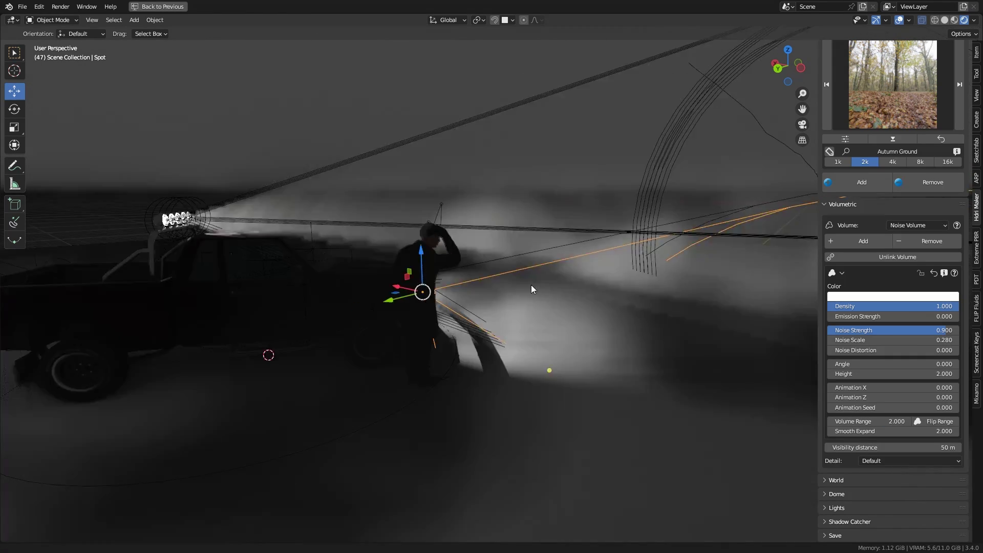
mouse_move(531, 285)
middle_mouse_down()
mouse_move(375, 268)
mouse_move(414, 266)
mouse_move(444, 277)
mouse_move(472, 312)
mouse_move(652, 355)
middle_mouse_up()
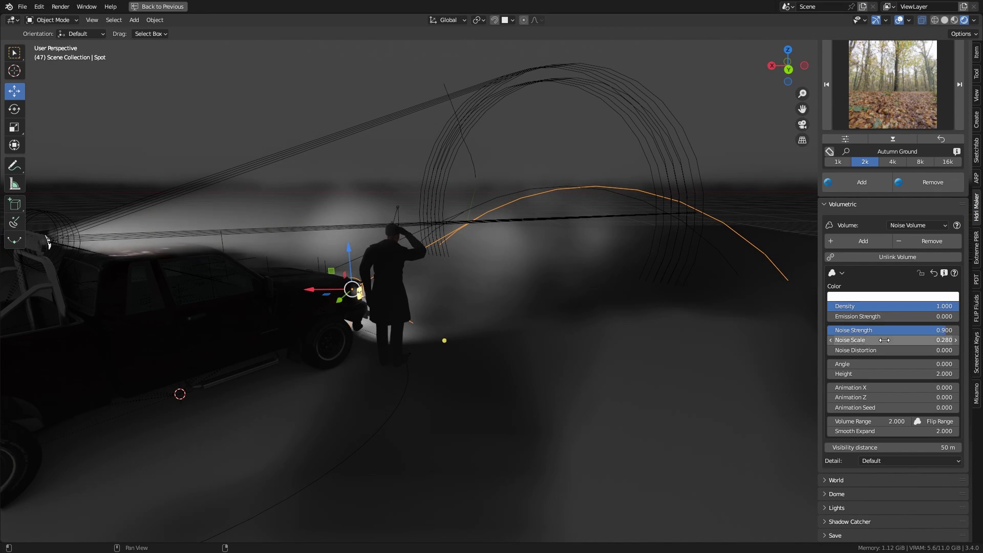
Set fog noise strength to 1.000 and apply the Autumn Ground HDRI as the world background.
middle_click_drag(535, 298, 524, 291)
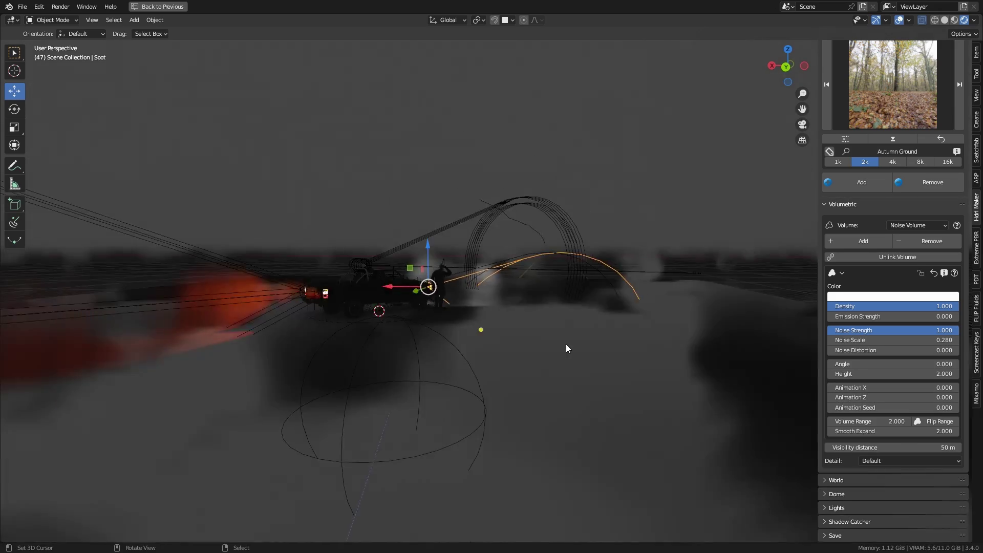
mouse_move(567, 344)
middle_mouse_down()
mouse_move(496, 281)
mouse_move(541, 318)
mouse_move(596, 330)
mouse_move(482, 297)
mouse_move(542, 310)
mouse_move(471, 276)
mouse_move(434, 276)
mouse_move(493, 297)
mouse_move(506, 331)
middle_mouse_up()
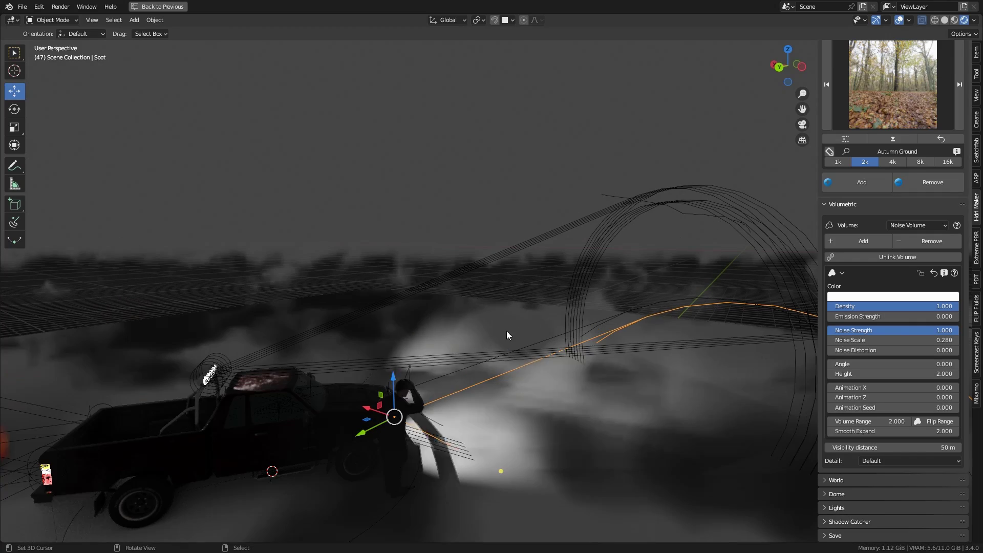
left_click(861, 184)
mouse_move(638, 346)
middle_mouse_down()
mouse_move(583, 325)
mouse_move(602, 241)
middle_mouse_up()
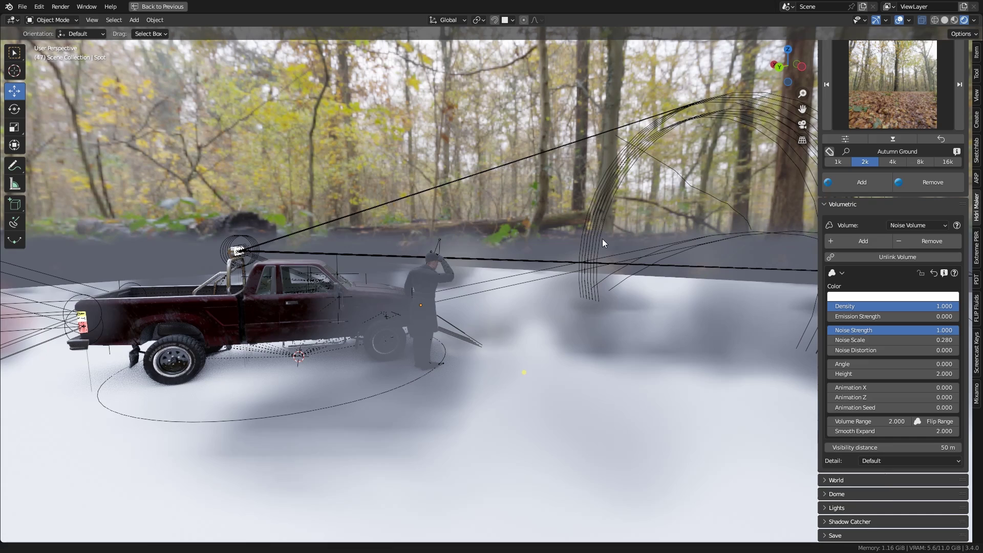
Dim the world background emission to about 0.16.
left_click(827, 206)
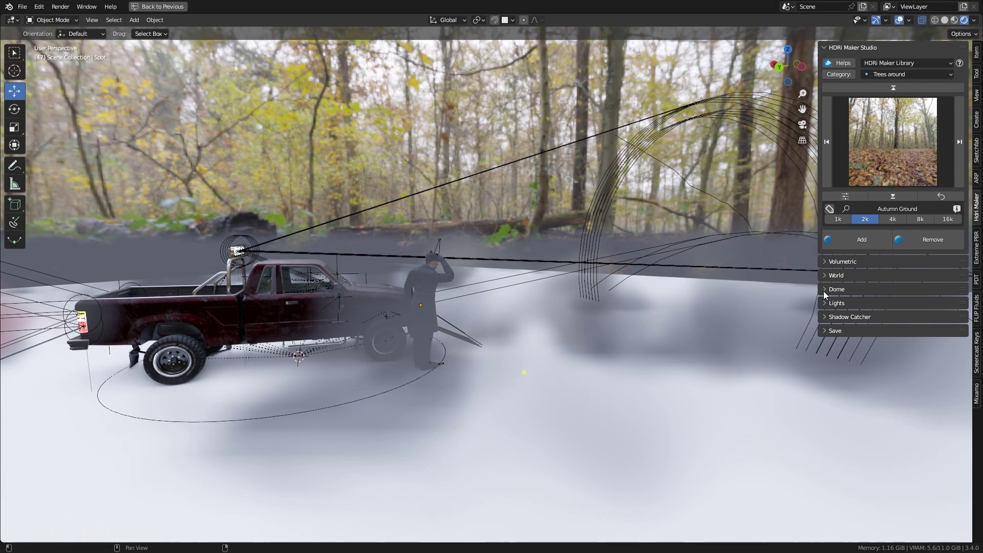
left_click(832, 276)
left_click_drag(940, 336, 868, 336)
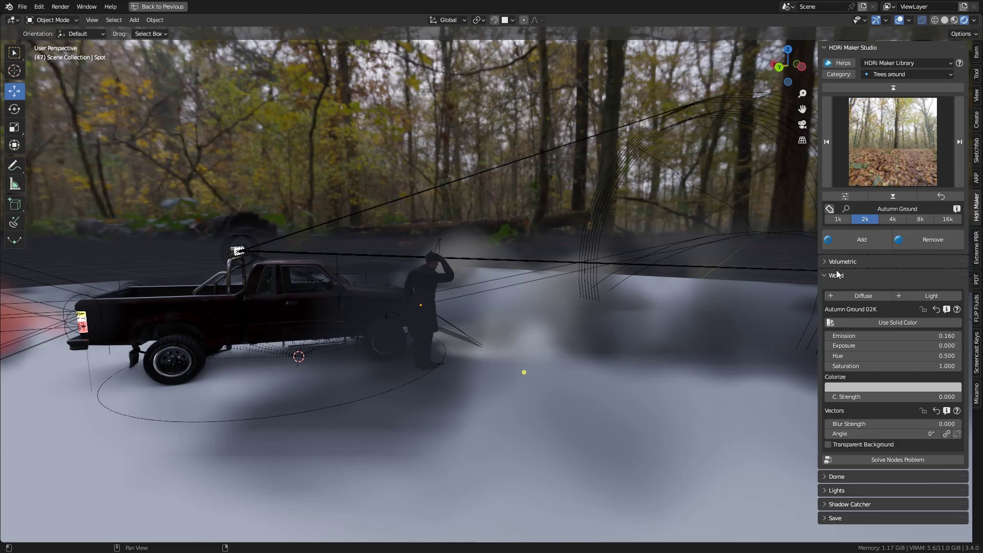
left_click(832, 275)
mouse_move(510, 306)
middle_mouse_down()
mouse_move(550, 330)
mouse_move(584, 299)
mouse_move(544, 302)
mouse_move(568, 294)
middle_mouse_up()
Set the fog's Animation X to 100 and play the animation to watch it drift.
left_click(830, 261)
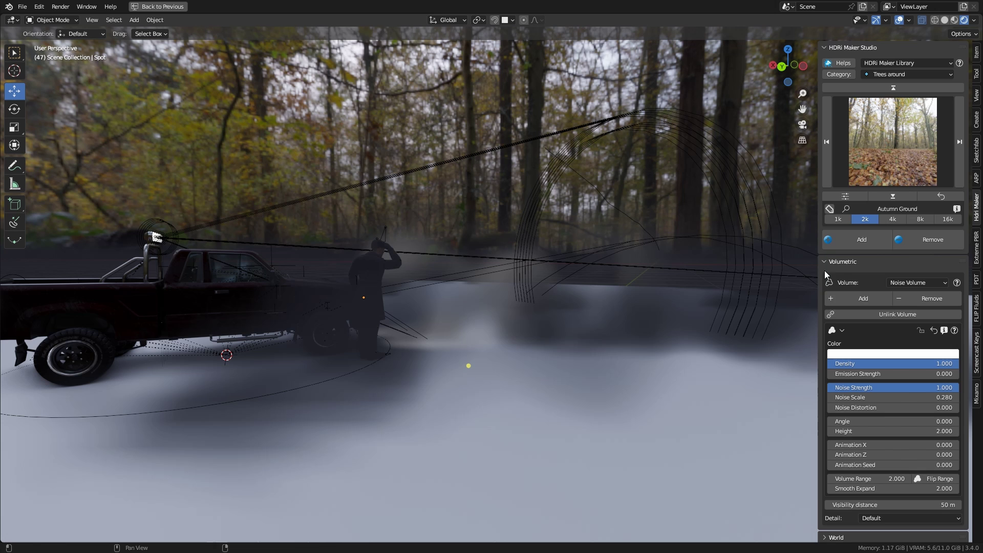
scroll(852, 338, "down", 2)
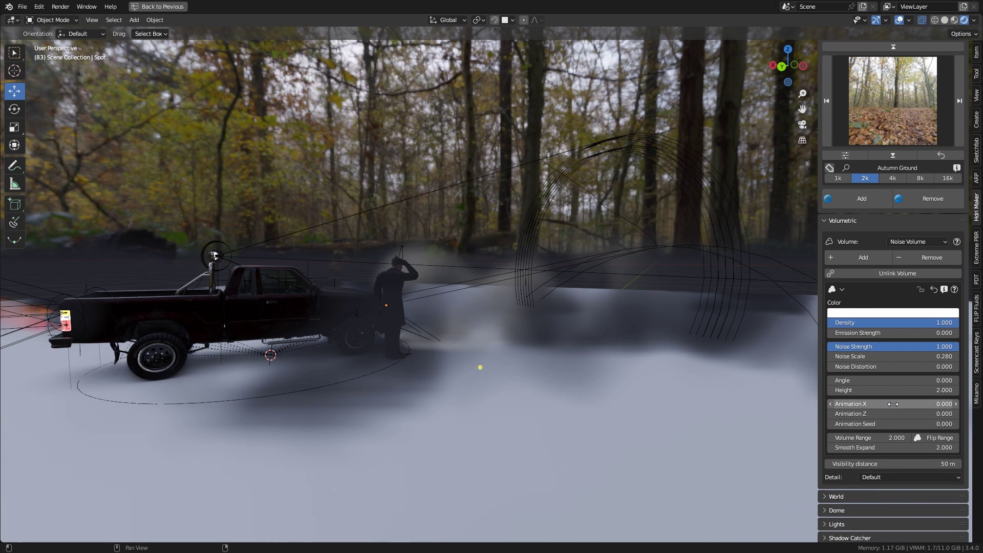
key("Return")
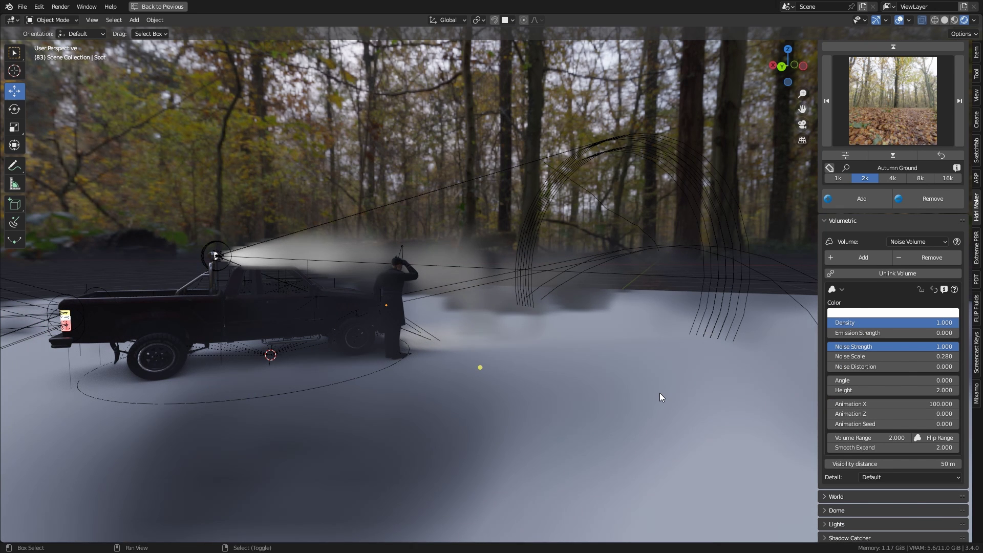
key("space")
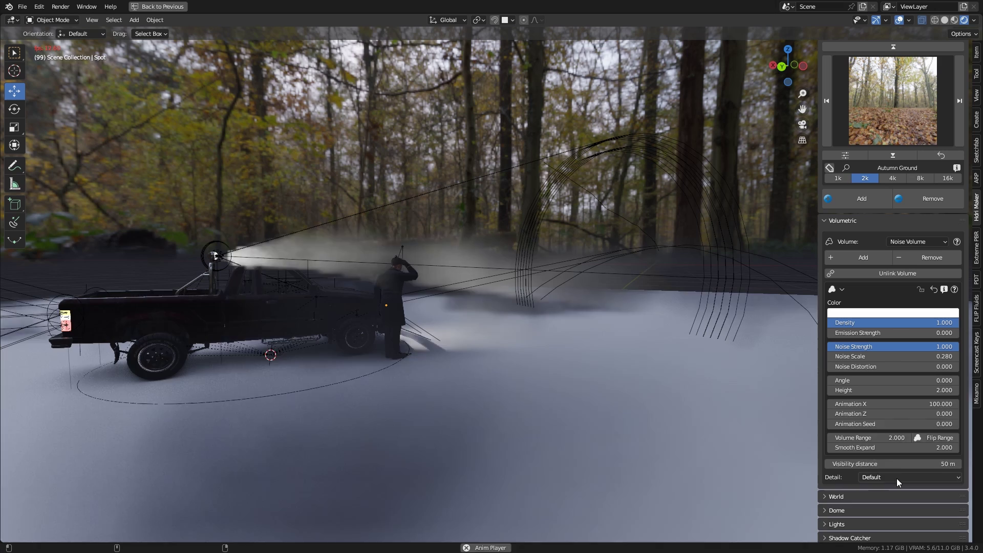
Set fog detail to Very Low, rotate the noise Angle to 90, and select the plane and camera.
left_click(897, 479)
left_click(883, 464)
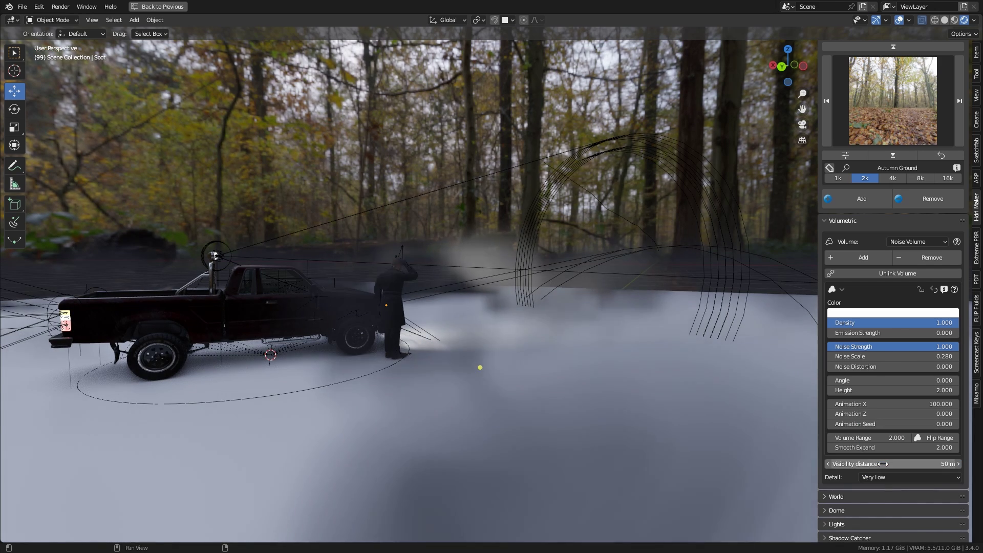
middle_click_drag(569, 345, 594, 378)
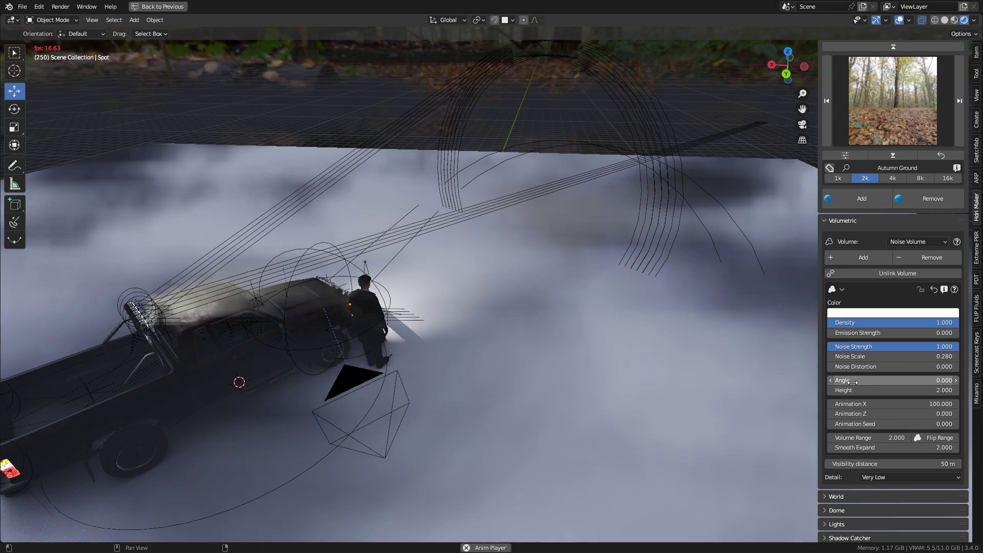
mouse_move(853, 380)
left_mouse_down()
mouse_move(895, 380)
mouse_move(849, 382)
left_mouse_up()
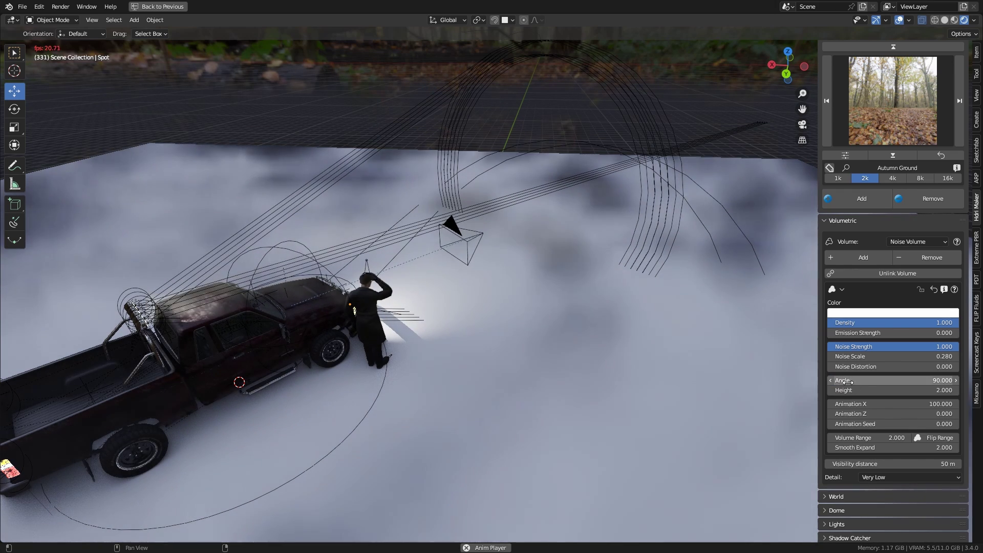
left_click(466, 240)
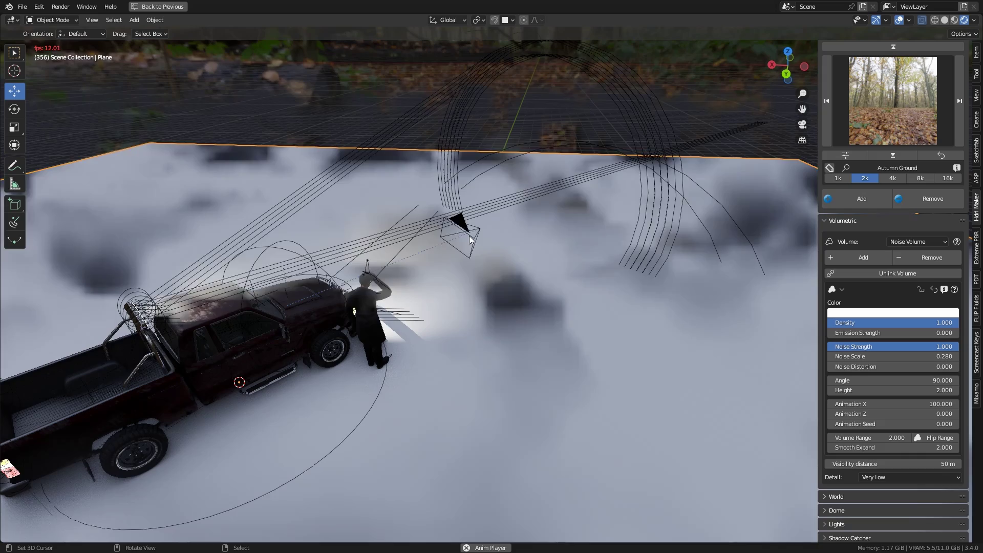
left_click(470, 235)
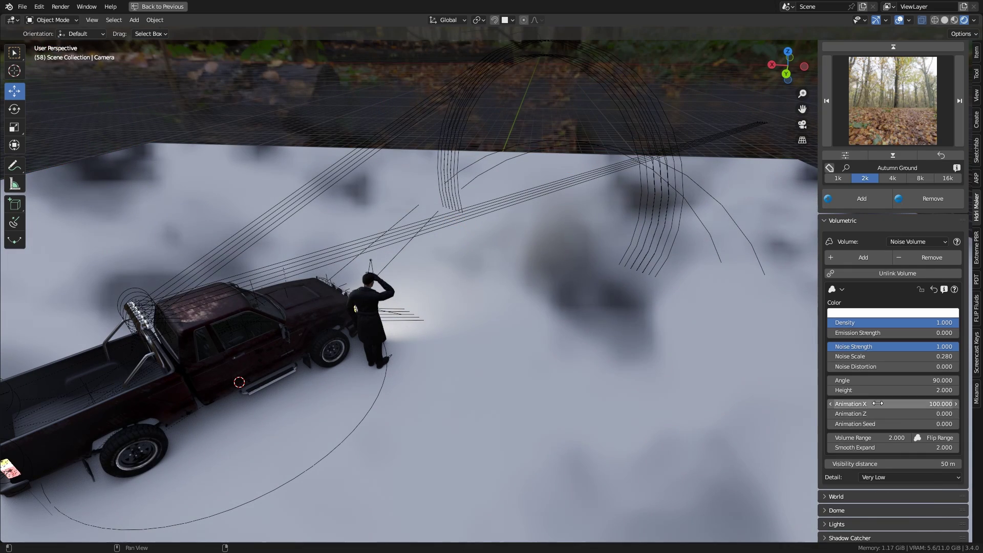
Move the fog animation to Z with Animation X 0 and Z 100, then select the fog volume.
left_click(866, 412)
double_click(867, 413)
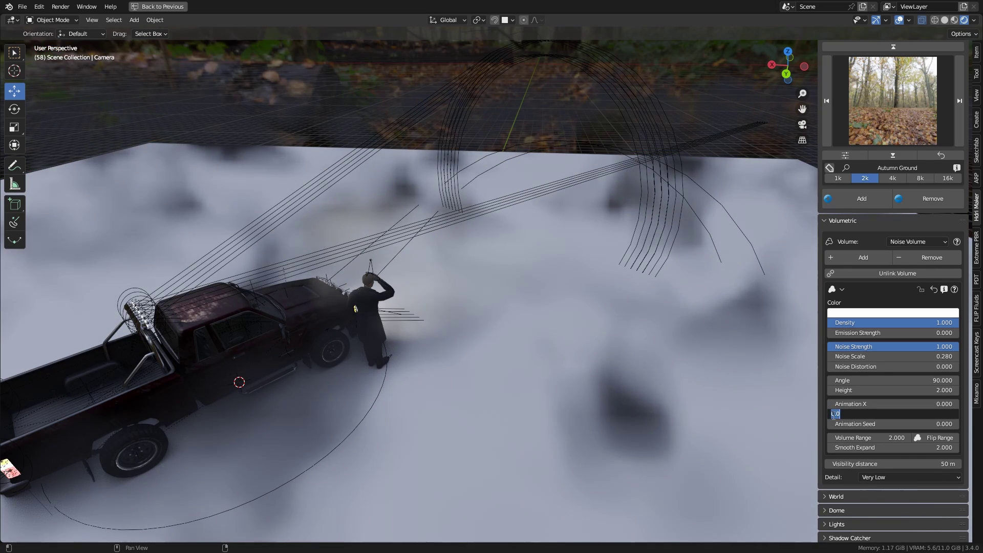
type("100")
key("Return")
middle_click_drag(588, 361, 586, 339)
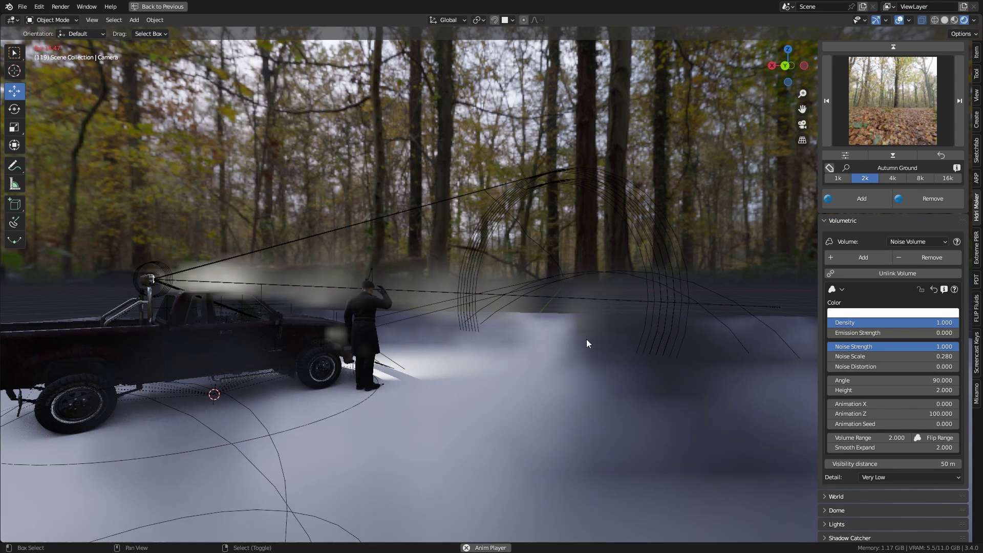
left_click(586, 339)
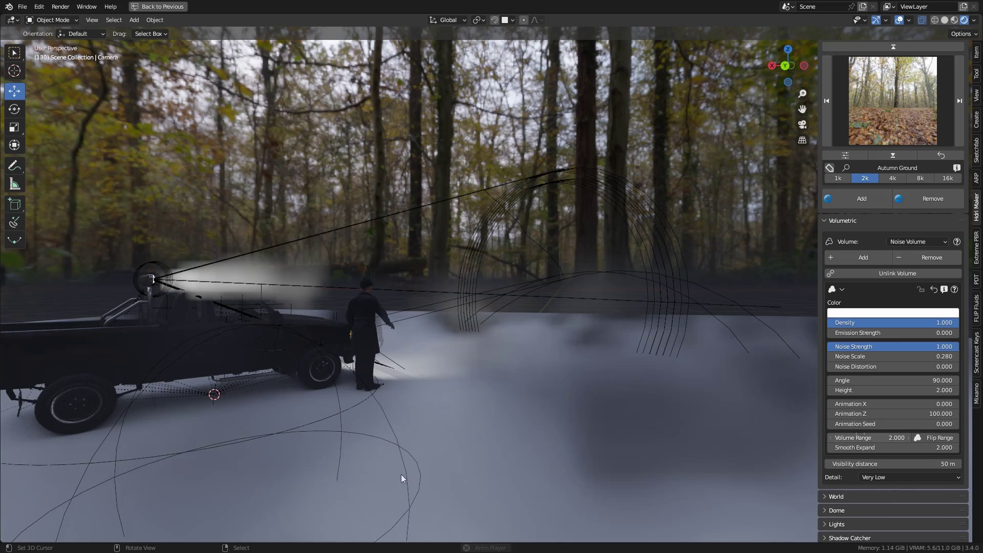
middle_click_drag(405, 475, 405, 476, "shift")
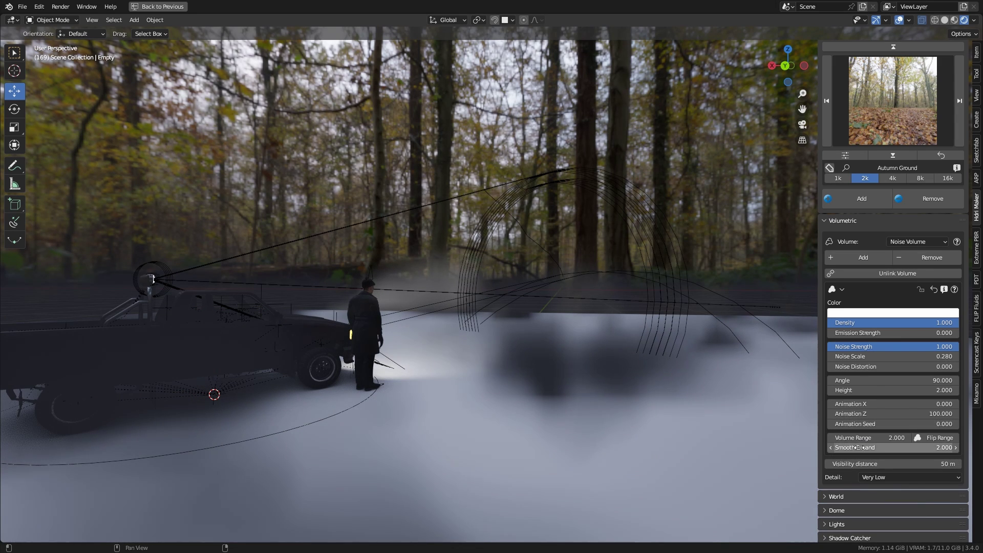
Lower the fog noise strength to 0.94 and shrink its volume range to 9.63.
left_click_drag(906, 347, 830, 346)
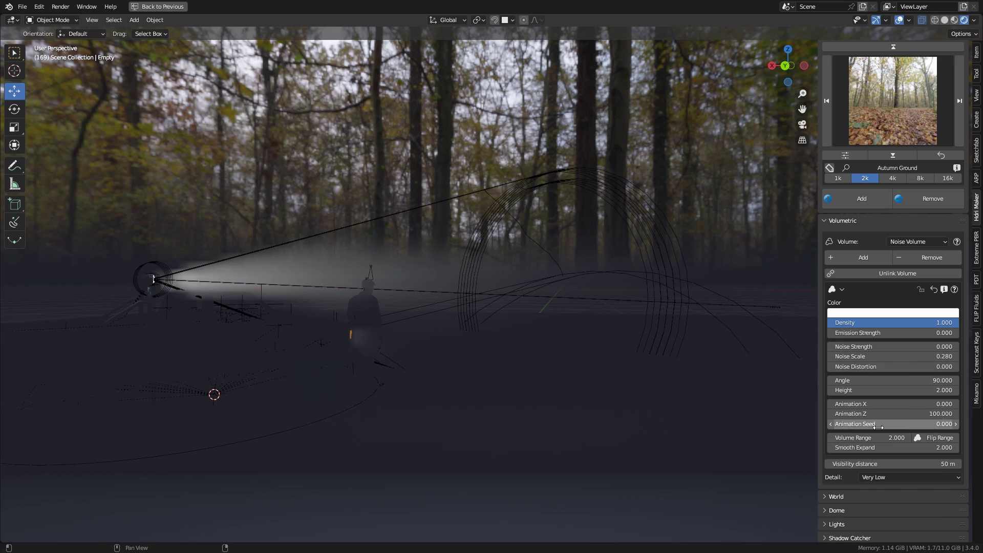
left_click_drag(878, 439, 840, 437)
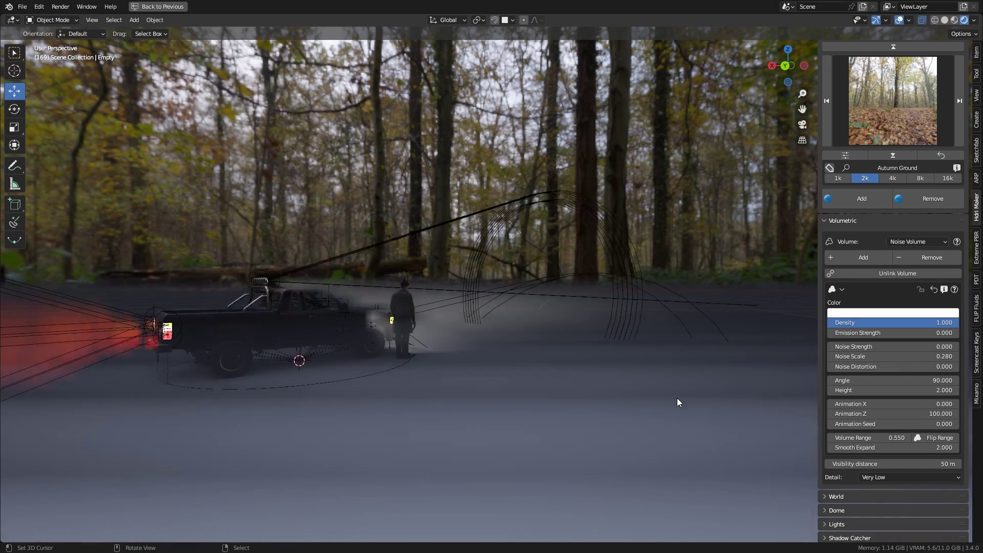
mouse_move(677, 398)
middle_mouse_down()
mouse_move(678, 381)
mouse_move(608, 382)
mouse_move(687, 402)
middle_mouse_up()
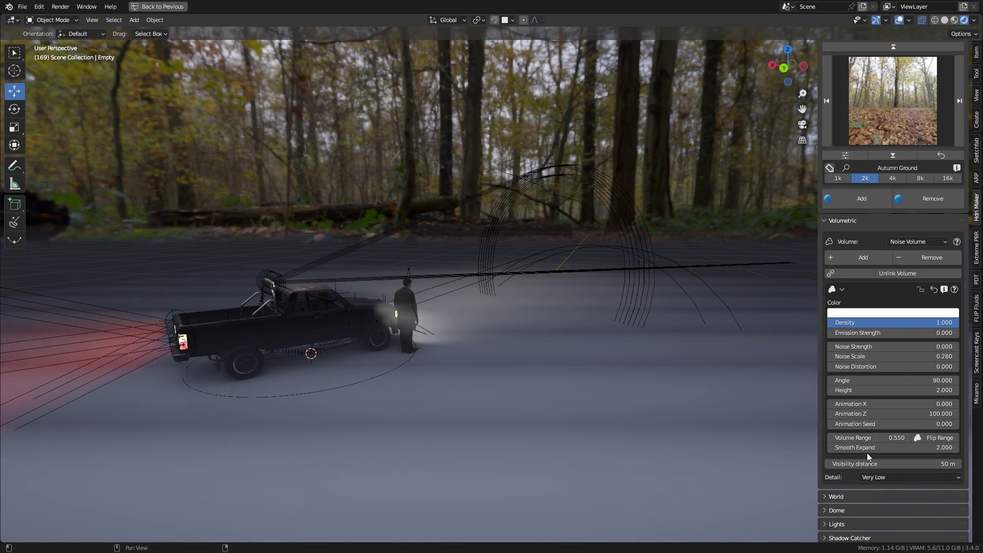
Set the fog height to 2.9 and try smooth expand amounts, ending at zero.
left_click_drag(907, 391, 946, 390)
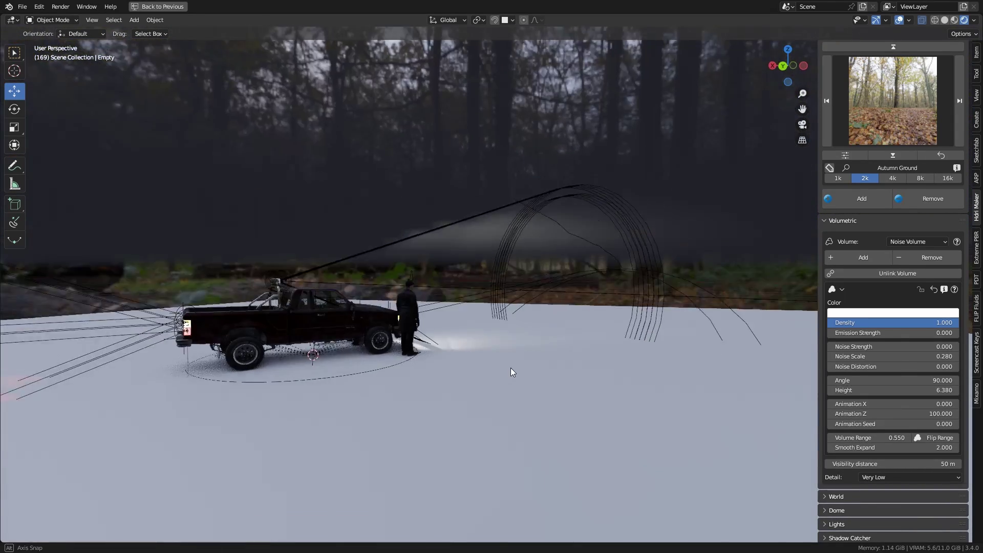
middle_click_drag(507, 362, 551, 378)
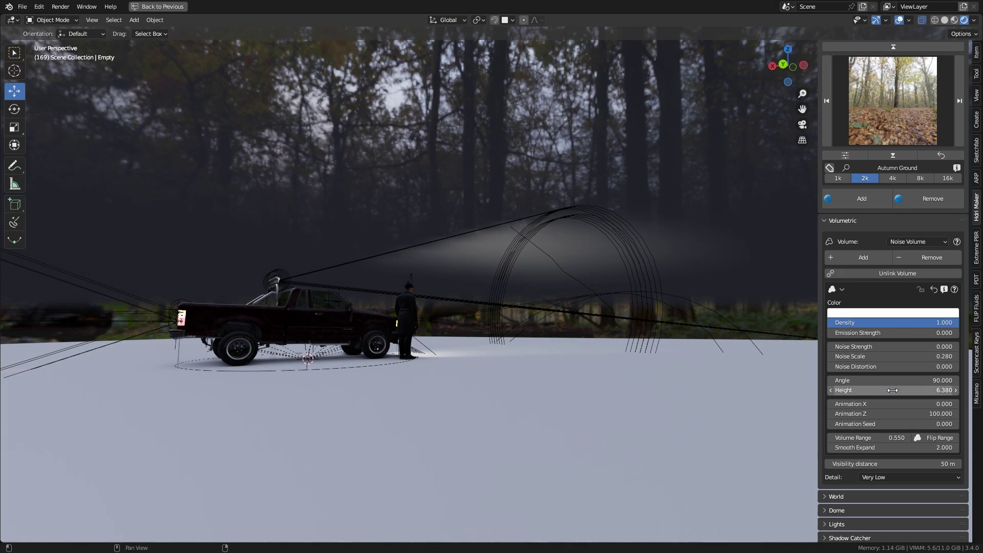
left_click_drag(893, 390, 861, 390)
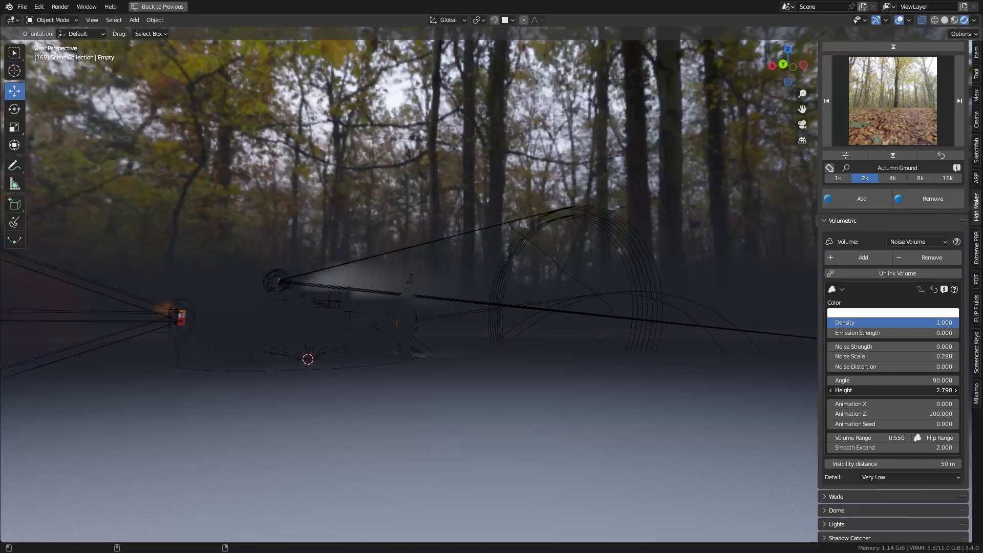
middle_click_drag(462, 345, 384, 361)
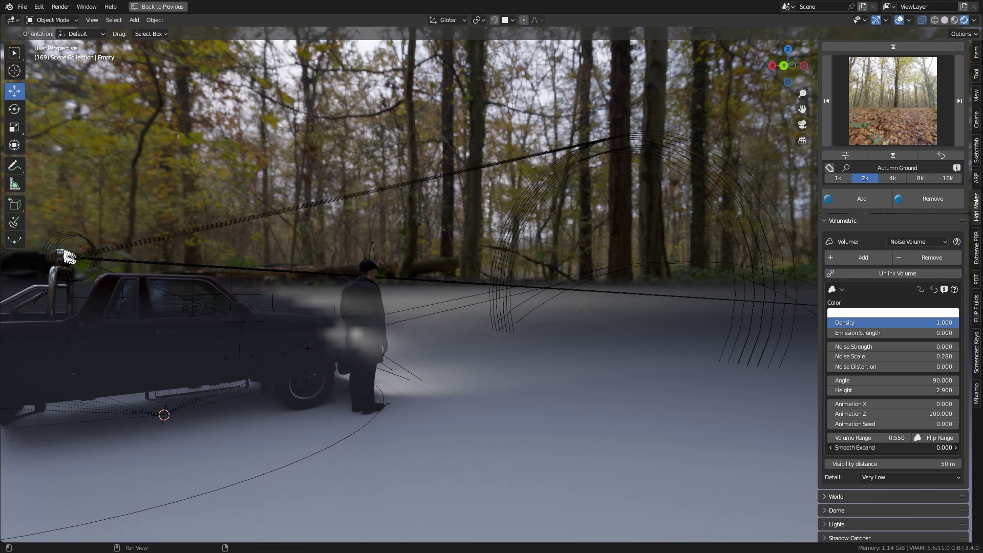
middle_click_drag(570, 395, 711, 416)
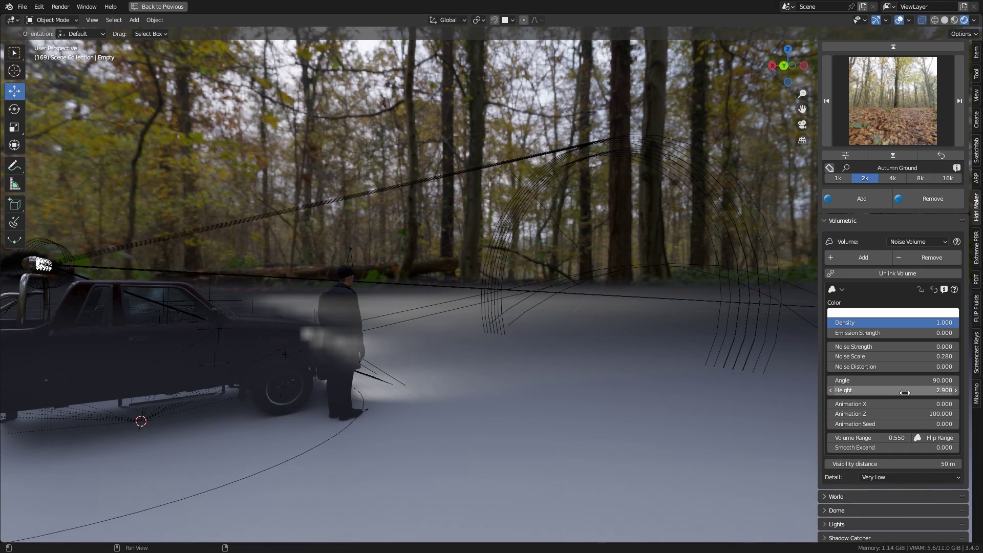
mouse_move(878, 448)
left_mouse_down()
mouse_move(945, 448)
mouse_move(879, 449)
left_mouse_up()
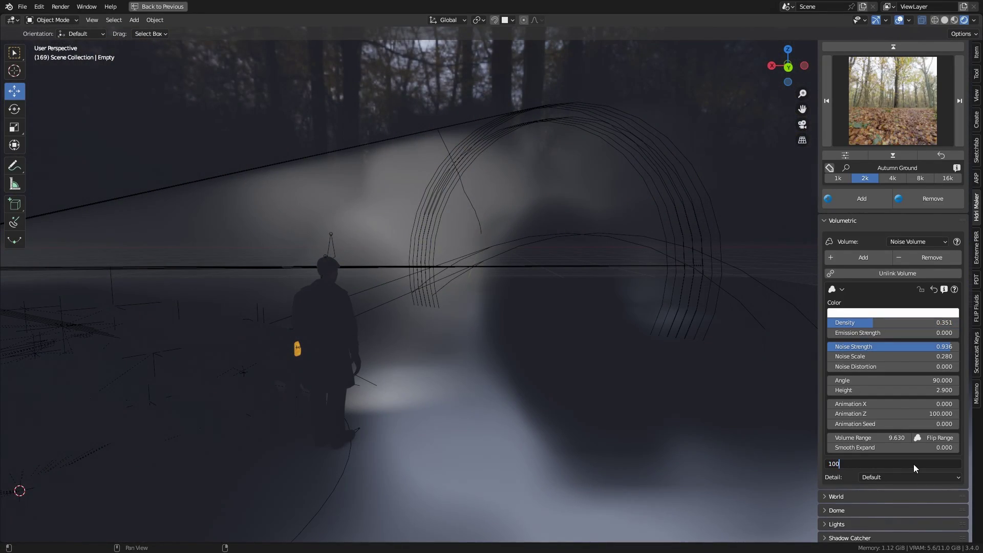
Enter a 100 m fog visibility distance and a 0.1 fog density.
key("Return")
mouse_move(566, 363)
middle_mouse_down()
mouse_move(568, 381)
mouse_move(572, 355)
mouse_move(385, 353)
mouse_move(751, 371)
middle_mouse_up()
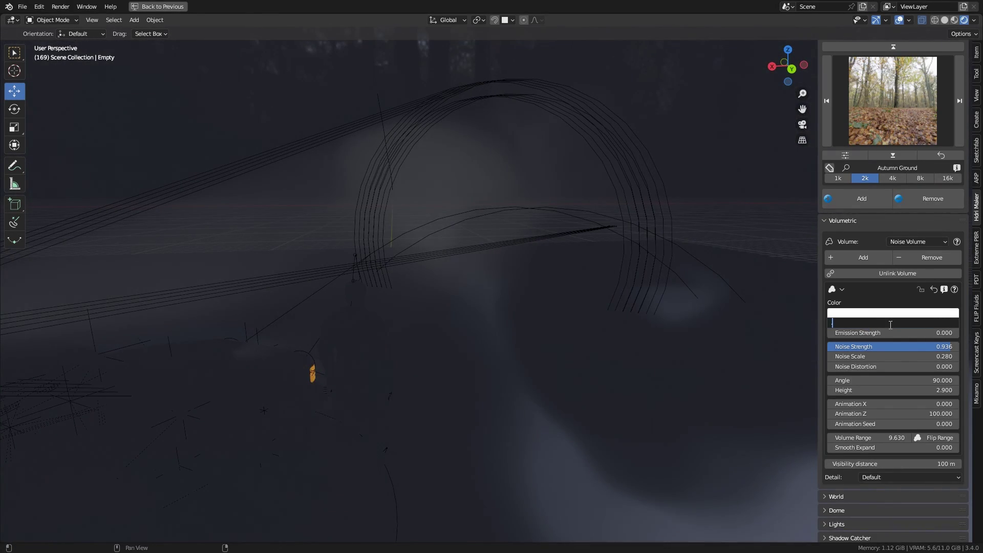
type("0.1")
key("Return")
mouse_move(876, 335)
middle_mouse_down()
mouse_move(635, 364)
mouse_move(708, 377)
middle_mouse_up()
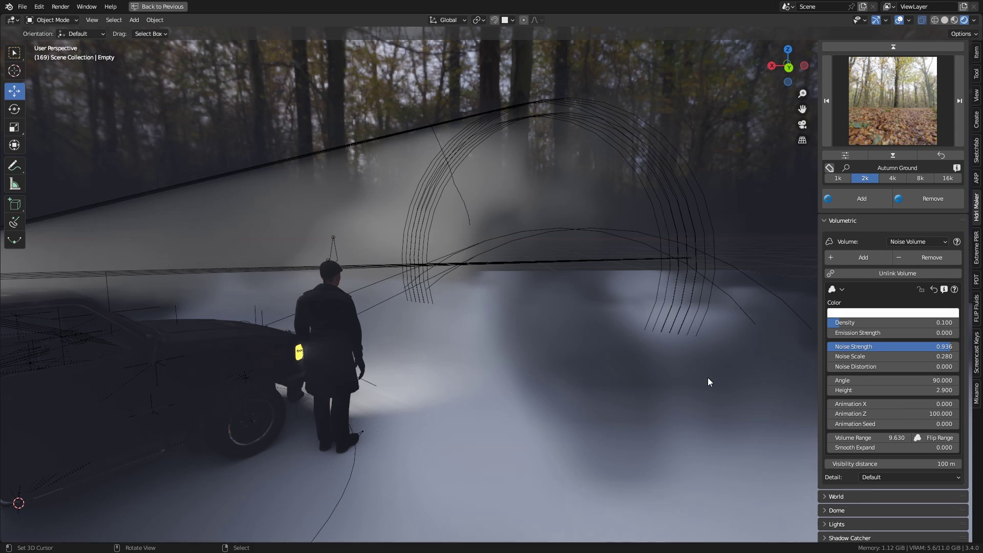
Set the fog Noise Scale to 2.5, then 1, then 0.5.
double_click(871, 357)
type("2.5")
key("Return")
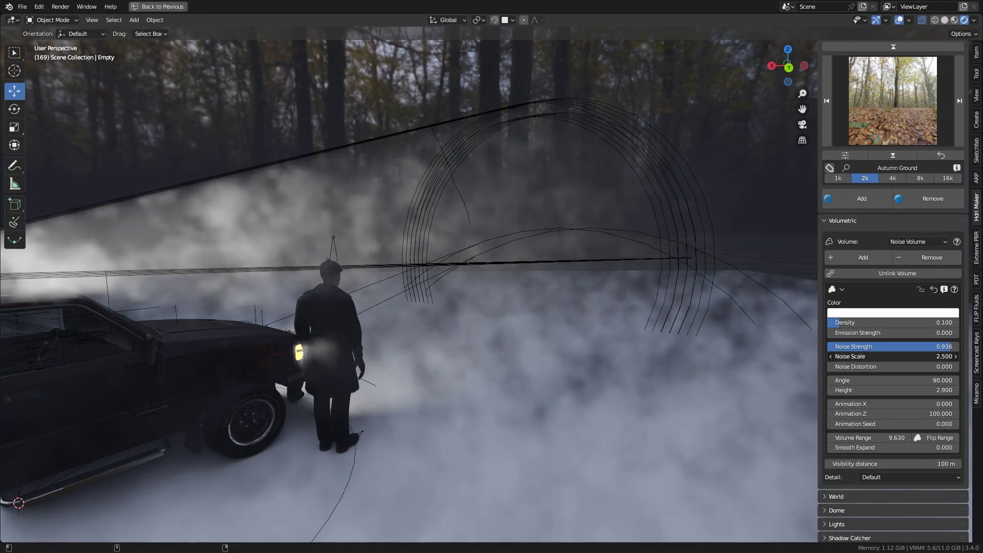
mouse_move(649, 388)
middle_mouse_down()
mouse_move(607, 379)
mouse_move(730, 387)
middle_mouse_up()
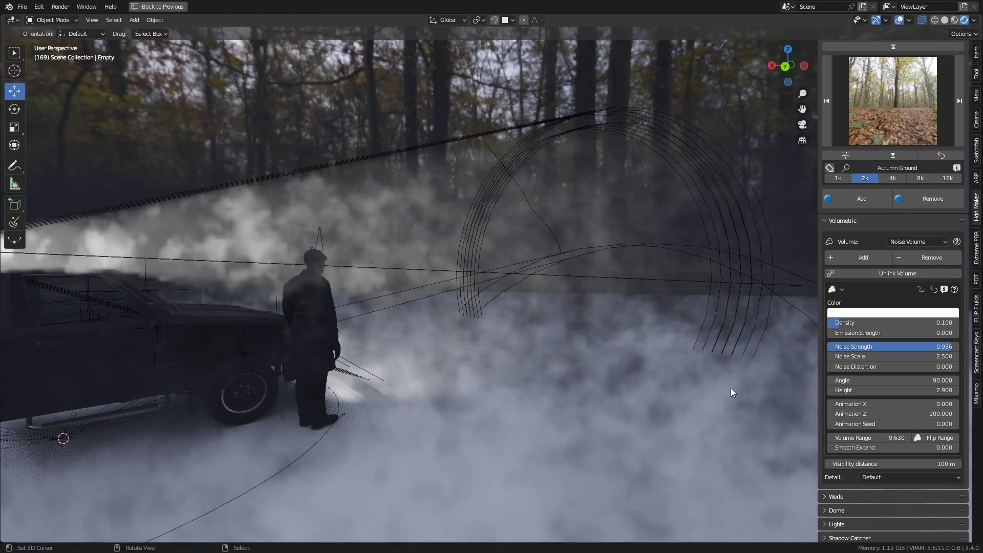
type("1")
key("Return")
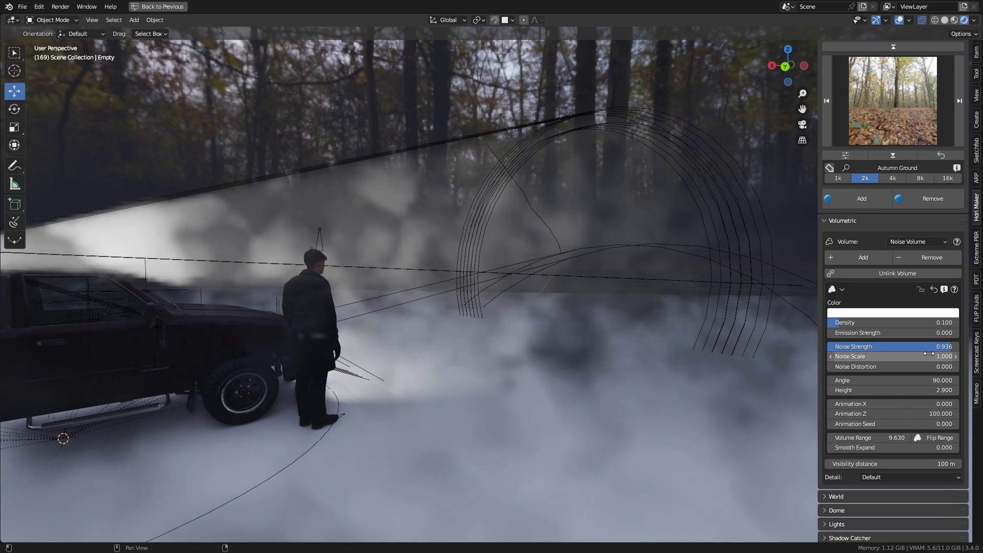
type("0.500")
key("Return")
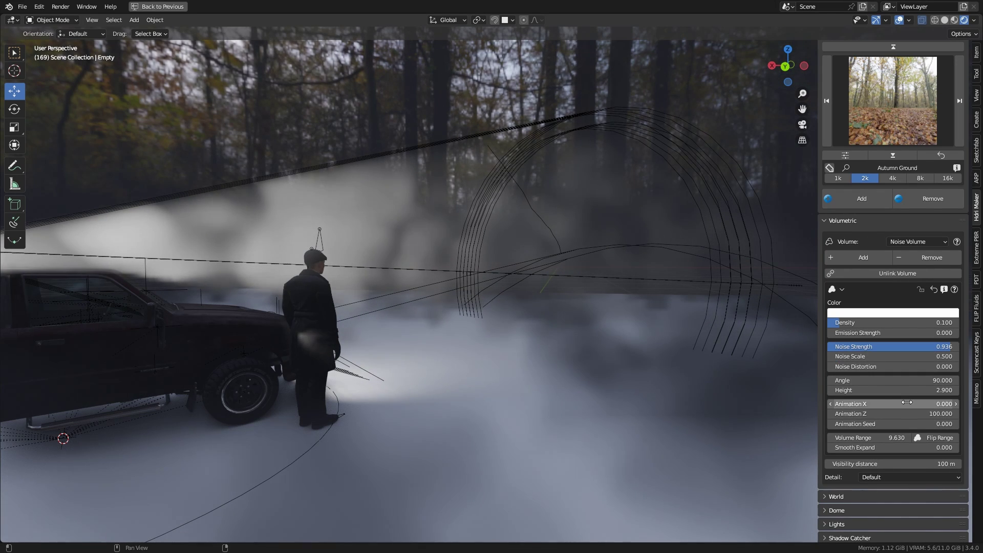
Add distortion to the fog noise and slightly lower its noise strength.
left_click_drag(864, 366, 942, 366)
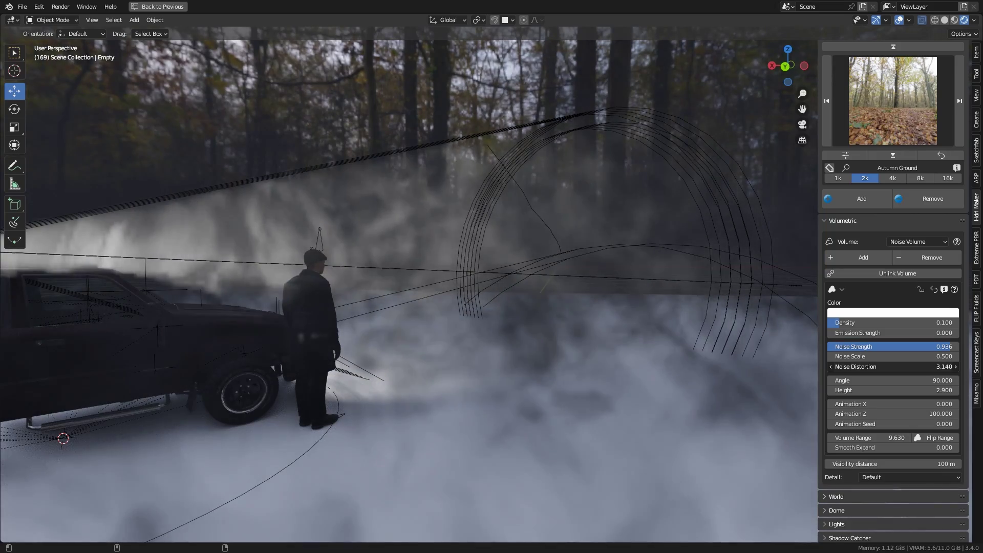
mouse_move(634, 349)
middle_mouse_down()
mouse_move(533, 337)
mouse_move(551, 356)
mouse_move(781, 374)
middle_mouse_up()
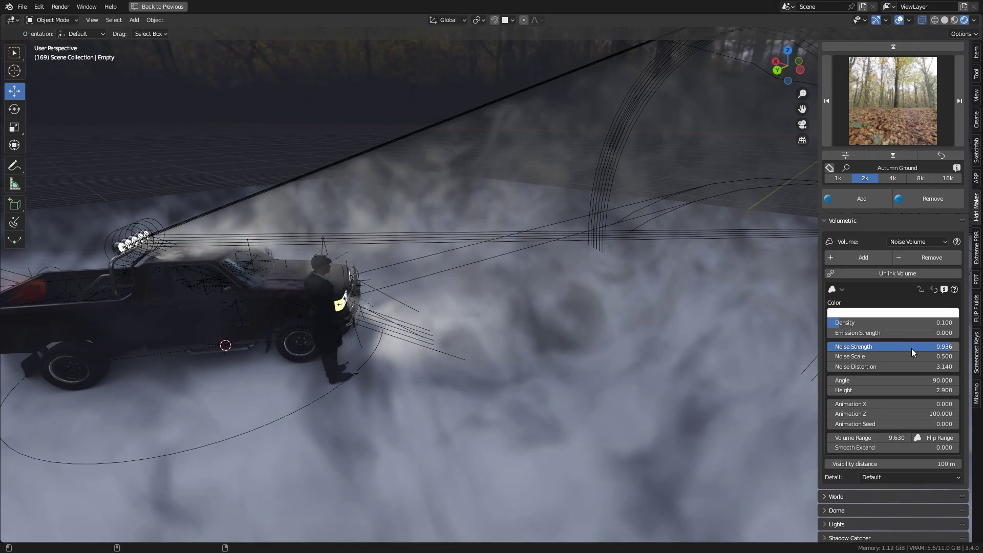
left_click_drag(944, 347, 933, 346)
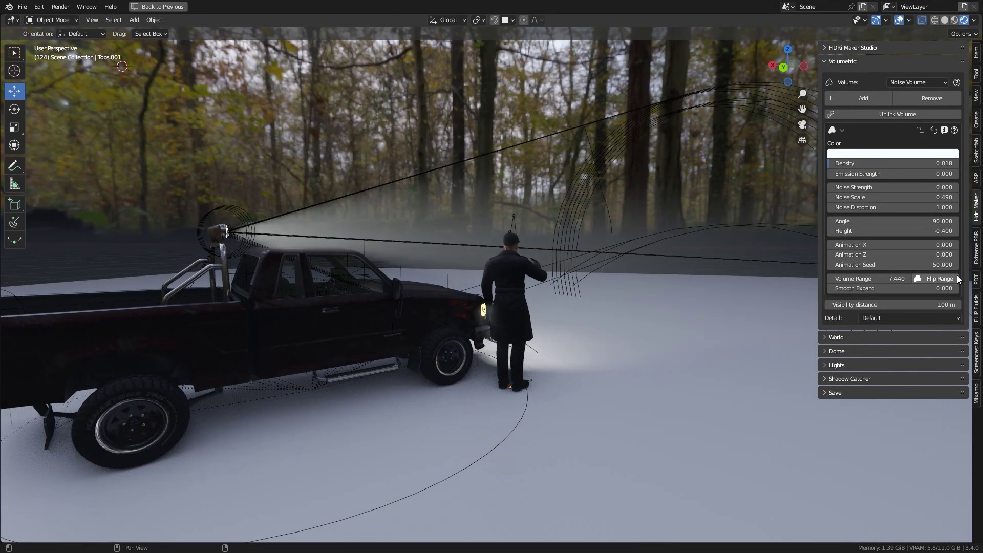
Flip the fog toward the horizon, shrink its volume range, and raise its height to 1.840.
left_click(950, 279)
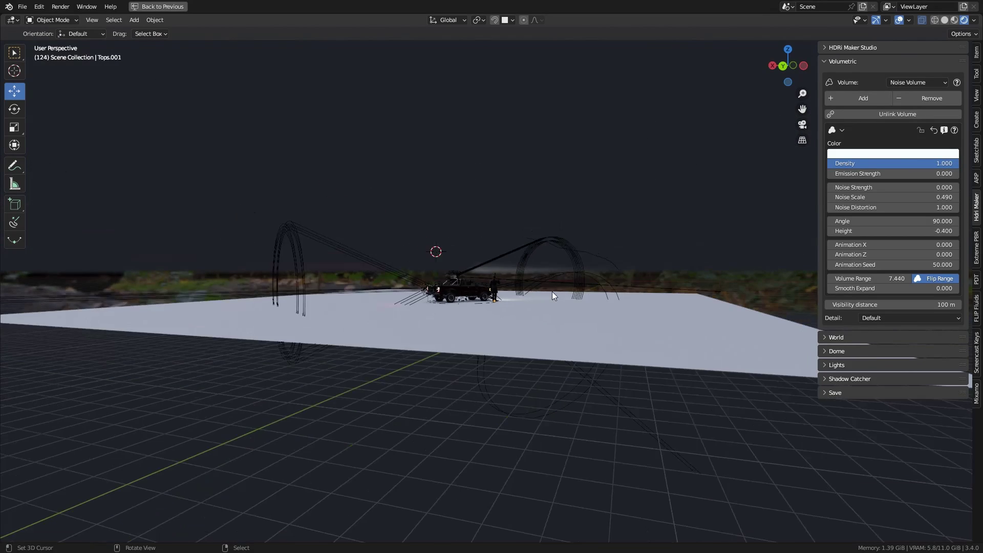
mouse_move(552, 292)
middle_mouse_down()
mouse_move(578, 229)
mouse_move(534, 295)
middle_mouse_up()
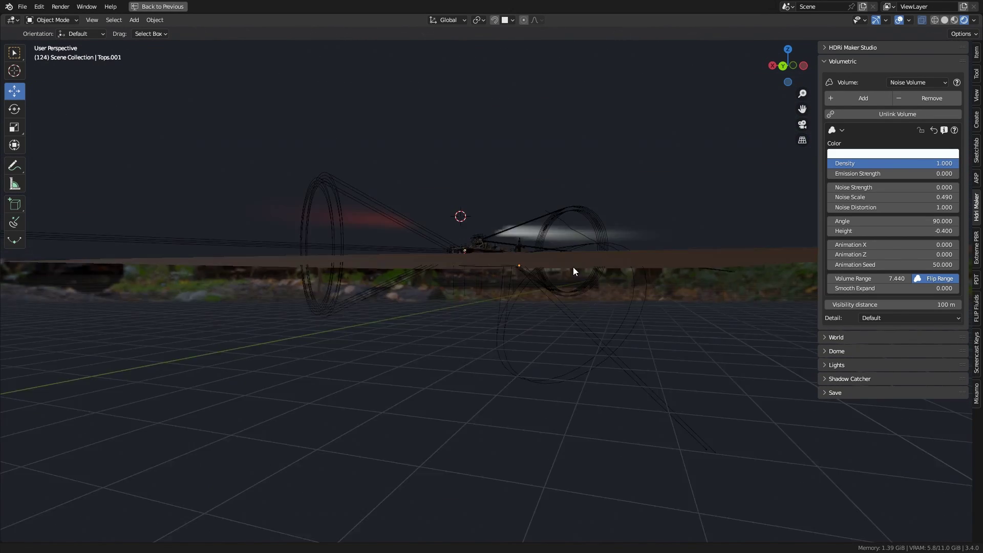
scroll(534, 295, "up", 5)
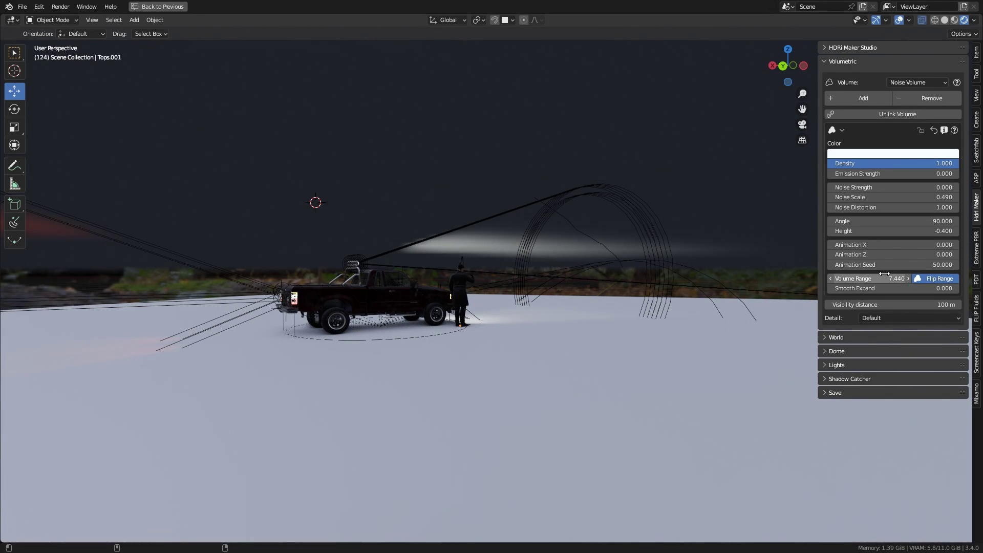
left_click_drag(899, 278, 883, 279)
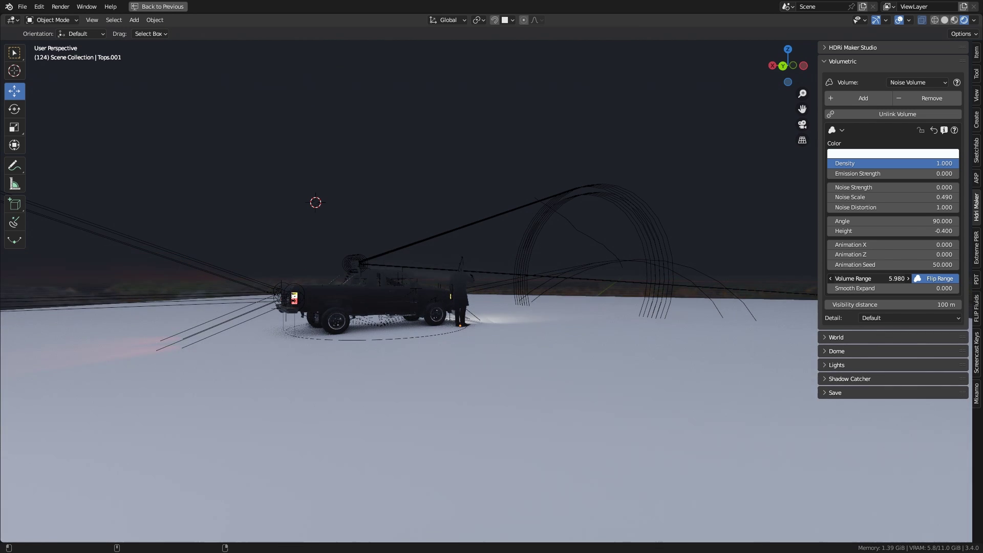
mouse_move(907, 231)
left_mouse_down()
mouse_move(945, 230)
mouse_move(934, 231)
left_mouse_up()
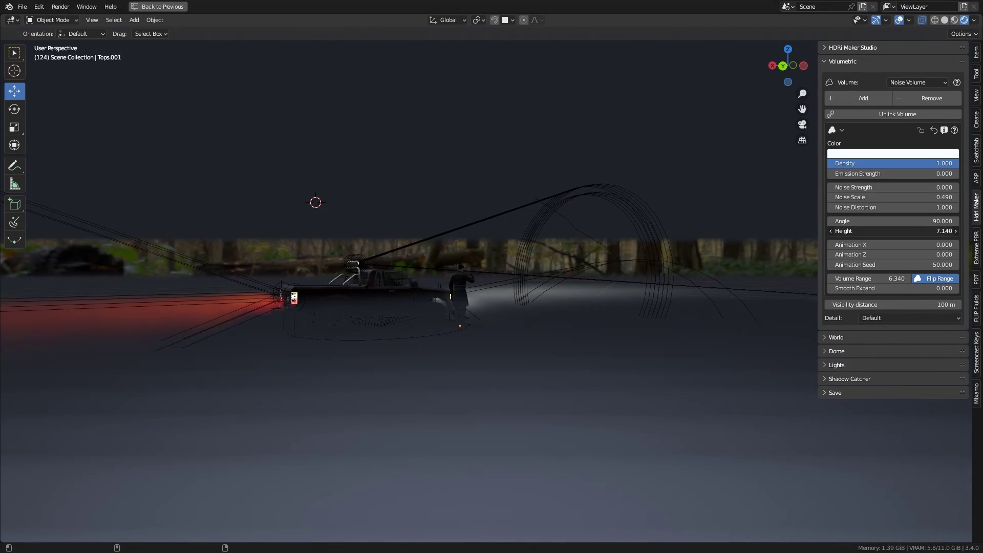
scroll(410, 315, "up", 3)
scroll(462, 306, "up", 2)
scroll(463, 307, "up", 2)
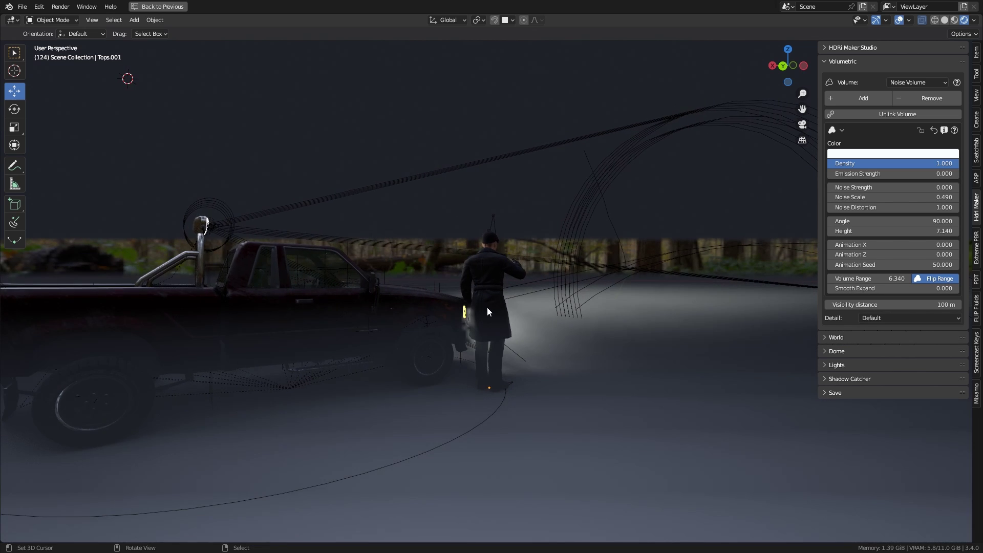
Set the fog noise strength to 1 and show the Tunnel collection behind the scene.
mouse_move(487, 307)
middle_mouse_down()
mouse_move(397, 318)
mouse_move(399, 308)
middle_mouse_up()
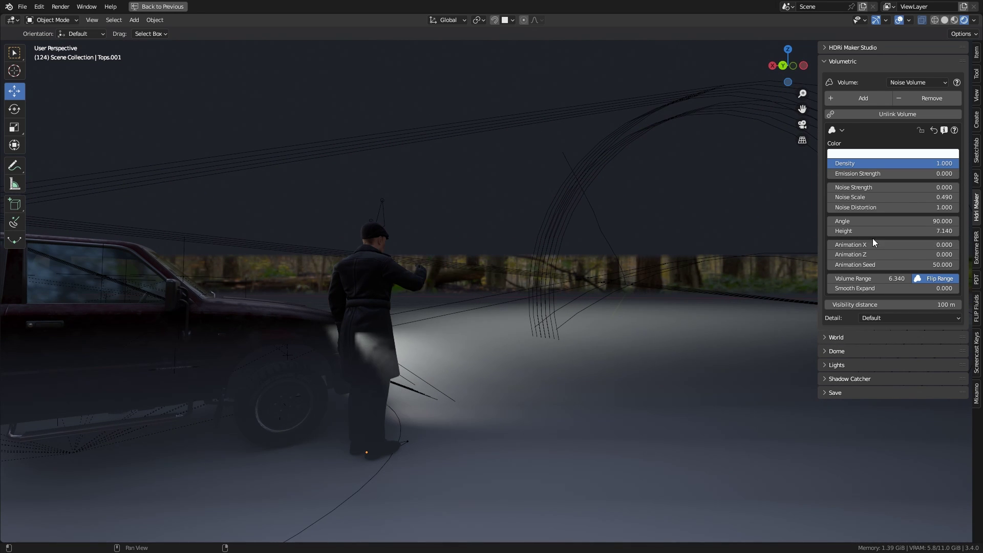
double_click(870, 188)
type("1")
key("Return")
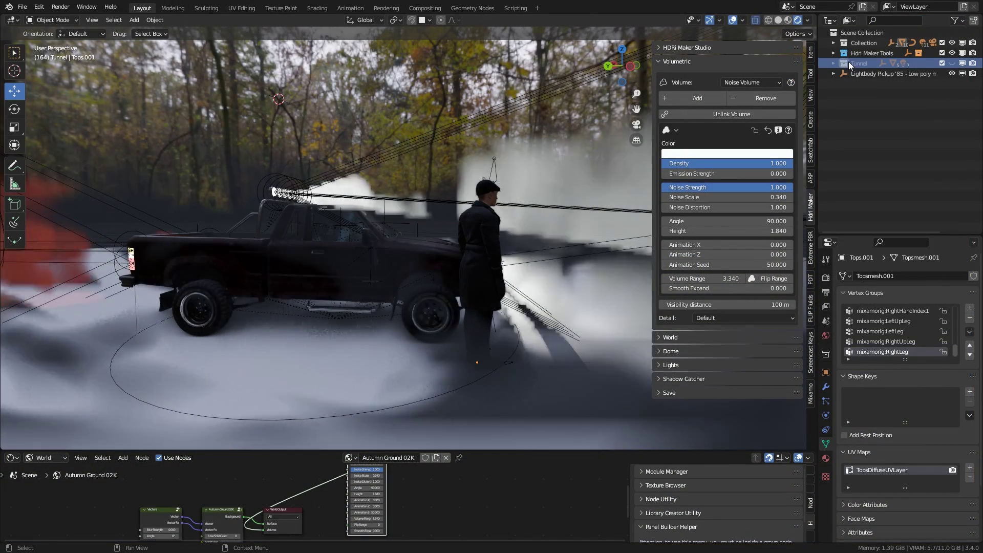
left_click(849, 62)
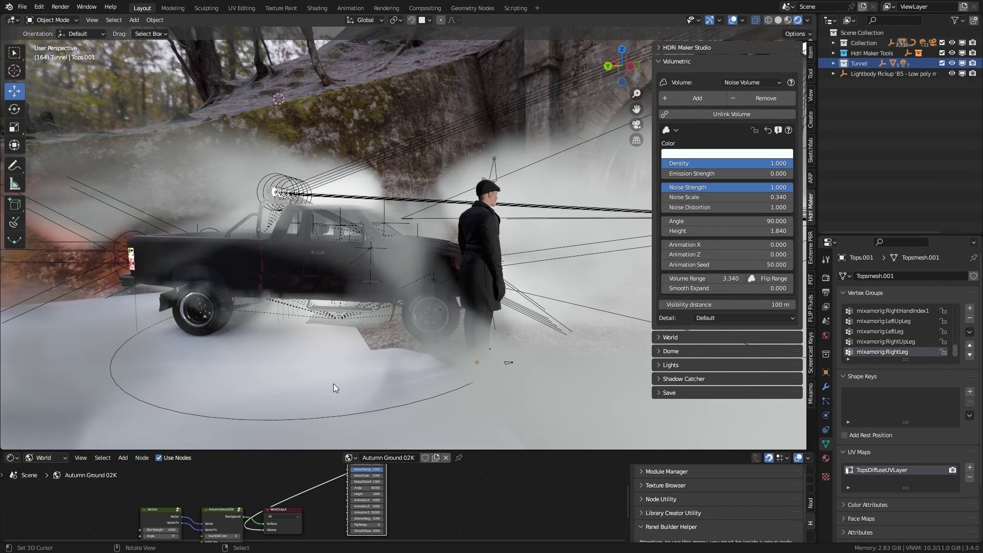
left_click(329, 362)
middle_click_drag(331, 360, 398, 358)
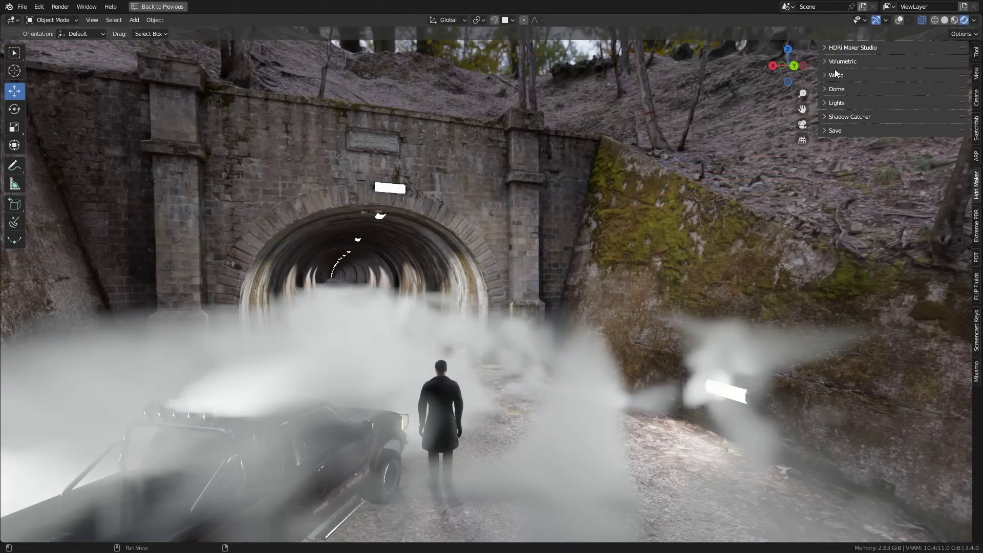
Lower the world emission to 0.05, then to 0.010, viewing the tunnel head-on.
left_click(834, 76)
left_click(893, 134)
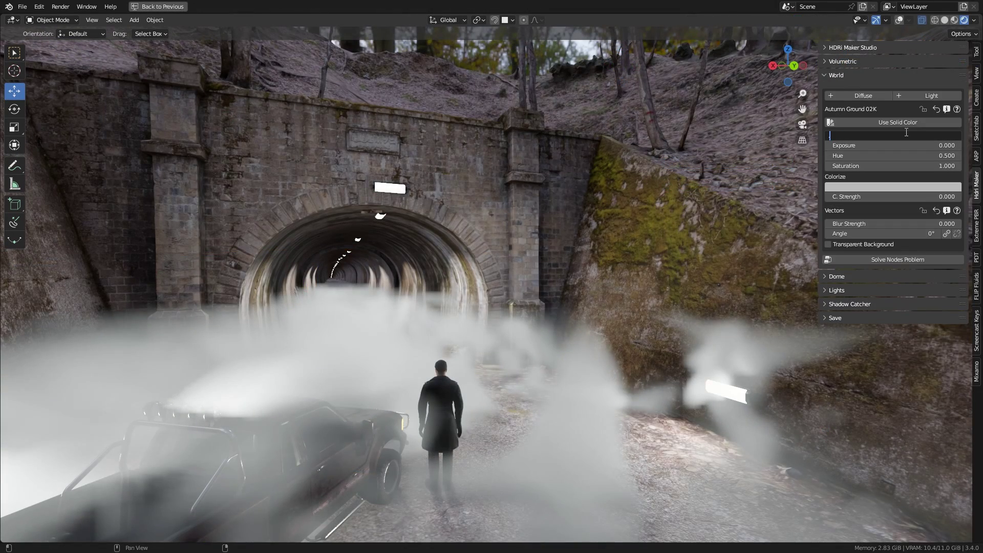
type(".05")
key("Return")
type("0.050")
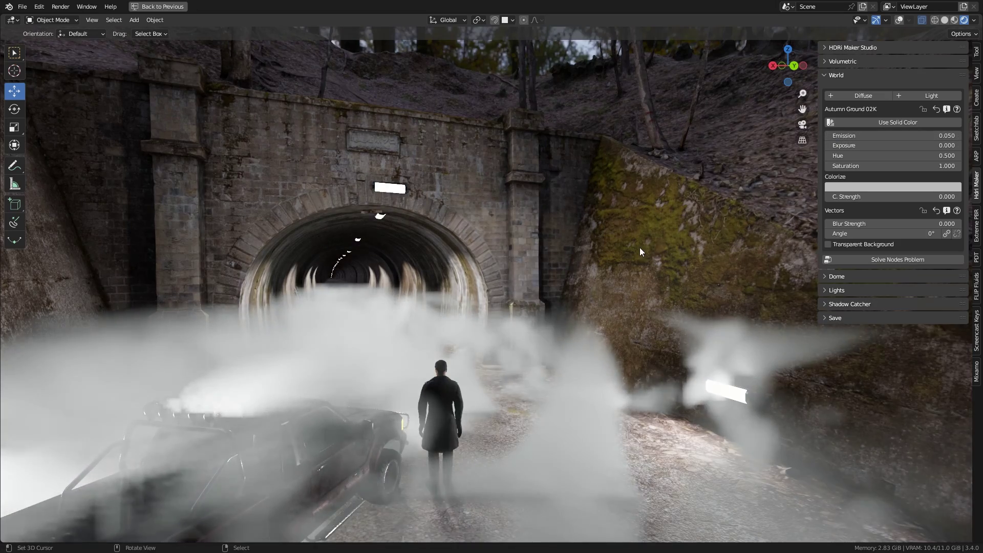
middle_click_drag(640, 247, 561, 247)
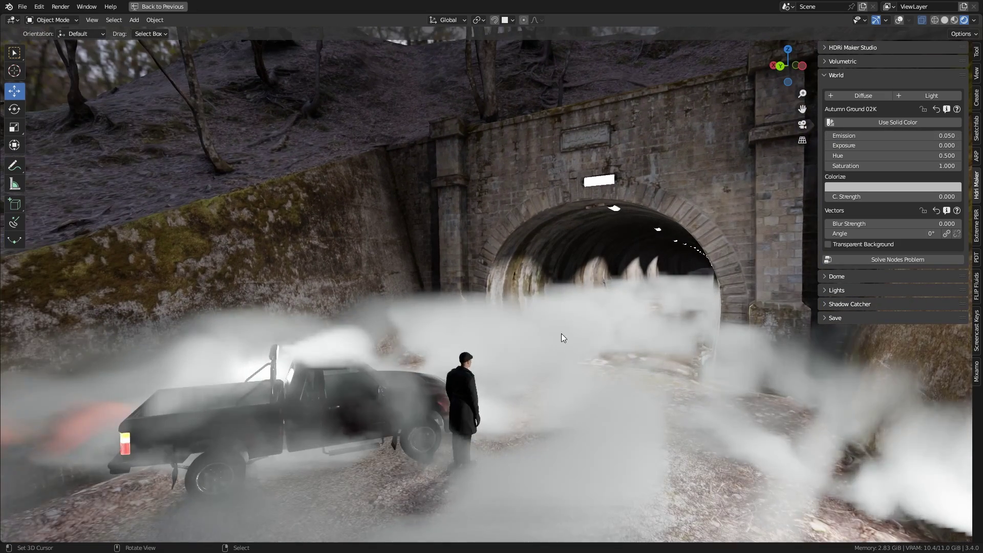
middle_click_drag(566, 352, 569, 328)
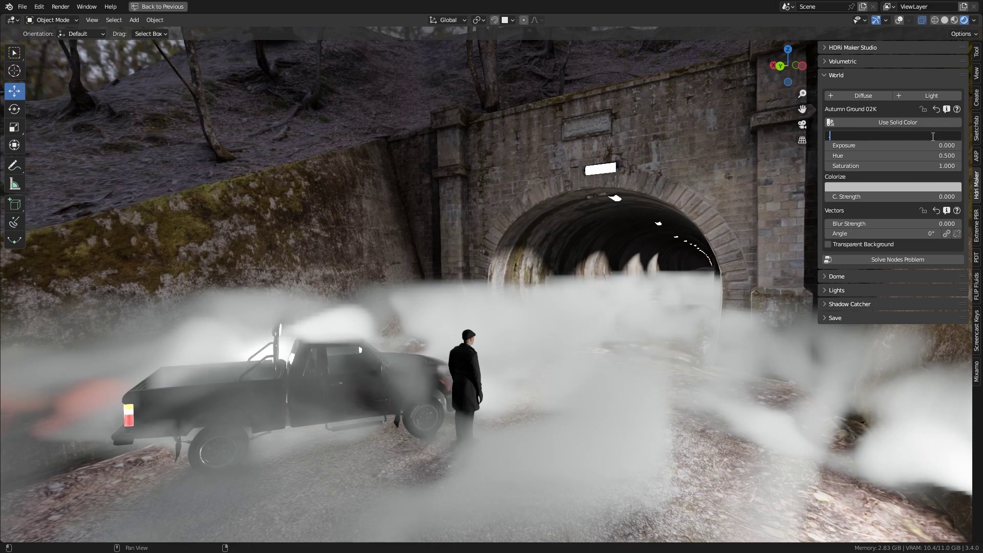
type(".01")
key("Return")
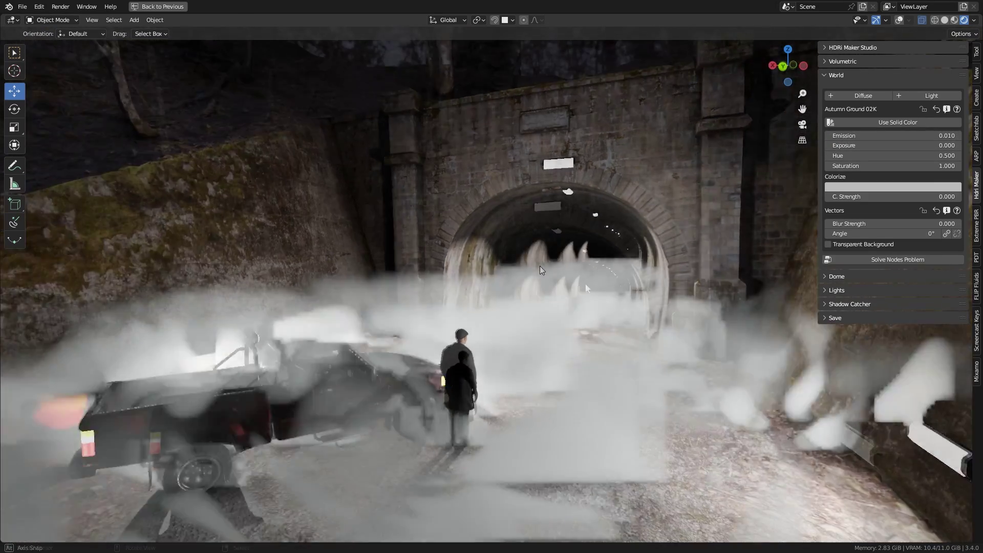
middle_click_drag(540, 266, 637, 309)
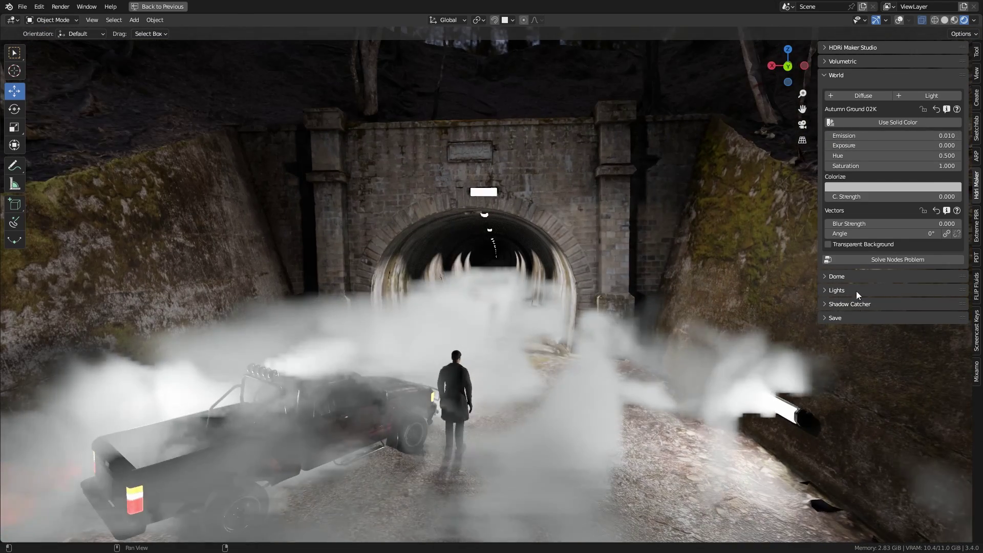
Widen the fog Volume Range to 6.4 and set Smooth Expand to 10.
left_click(836, 75)
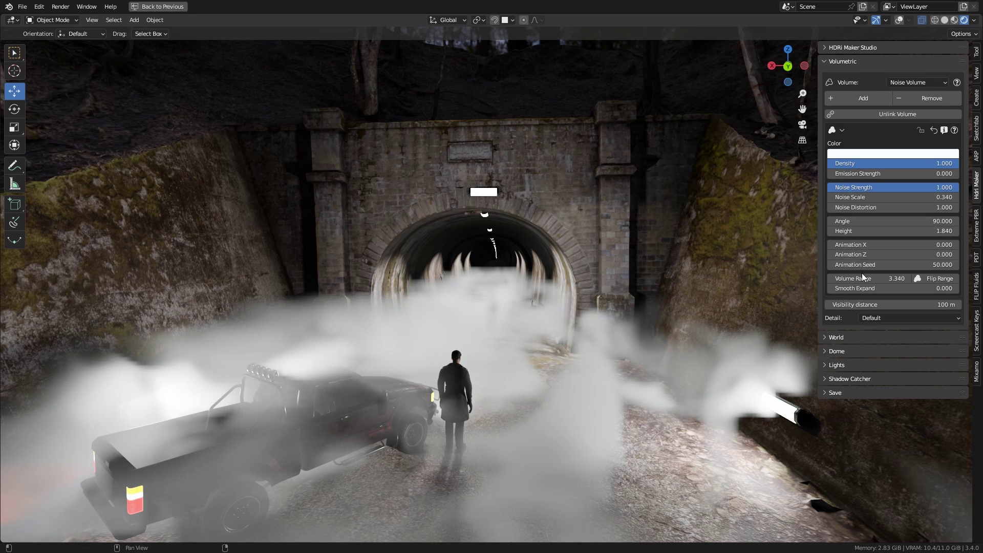
left_click_drag(897, 279, 867, 290)
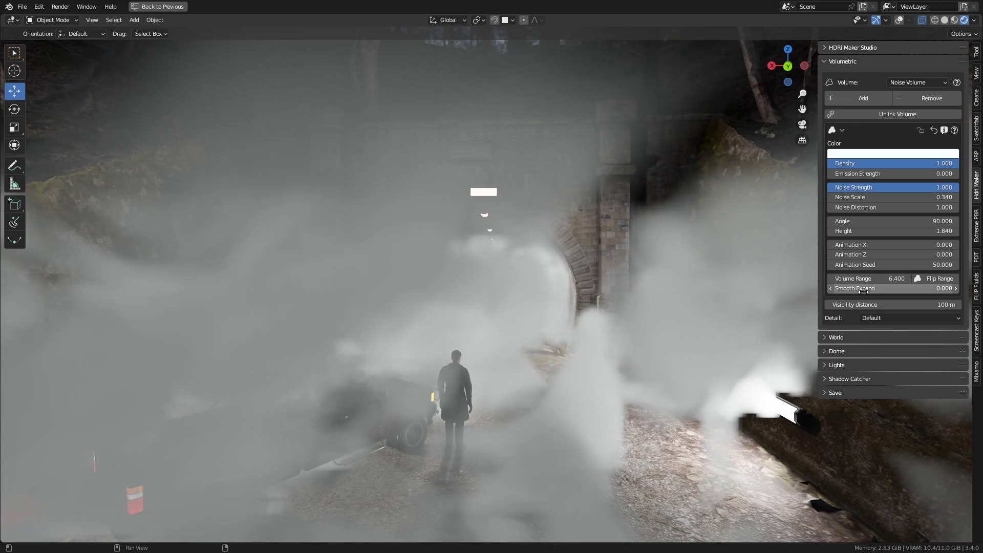
double_click(866, 290)
type("10")
key("Return")
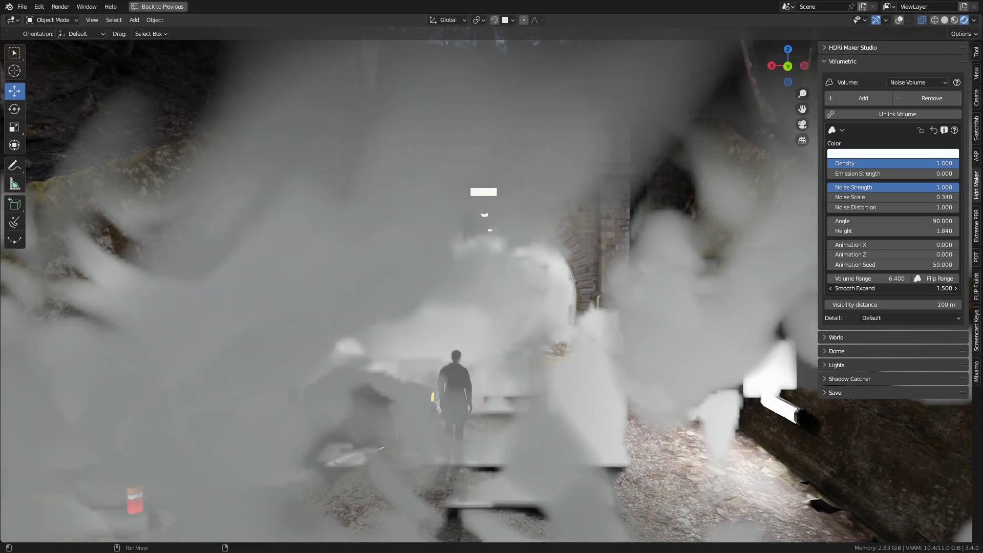
Lower fog density to 0.097, noise strength to 0.884, height to -1.19, and view through the camera.
middle_click_drag(594, 331, 603, 324)
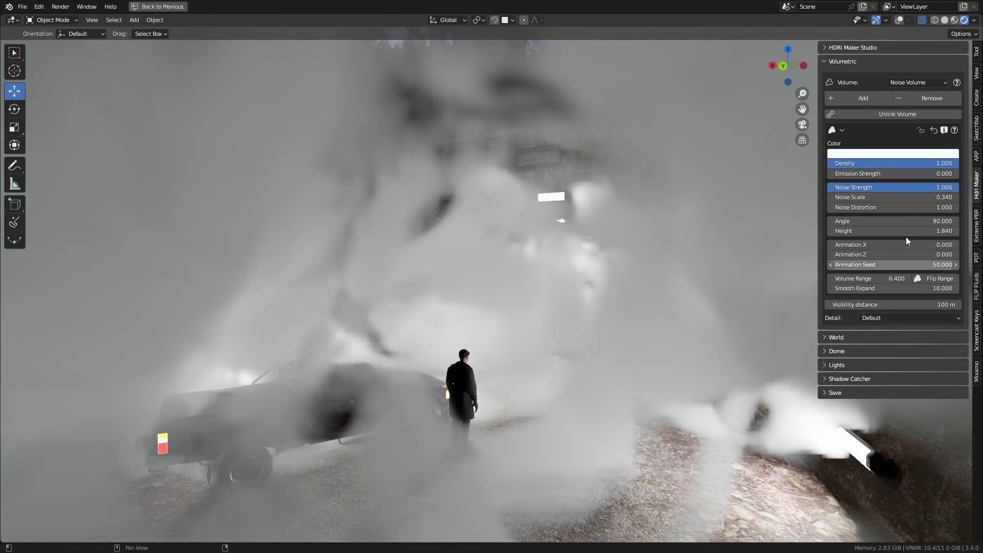
left_click_drag(930, 165, 839, 164)
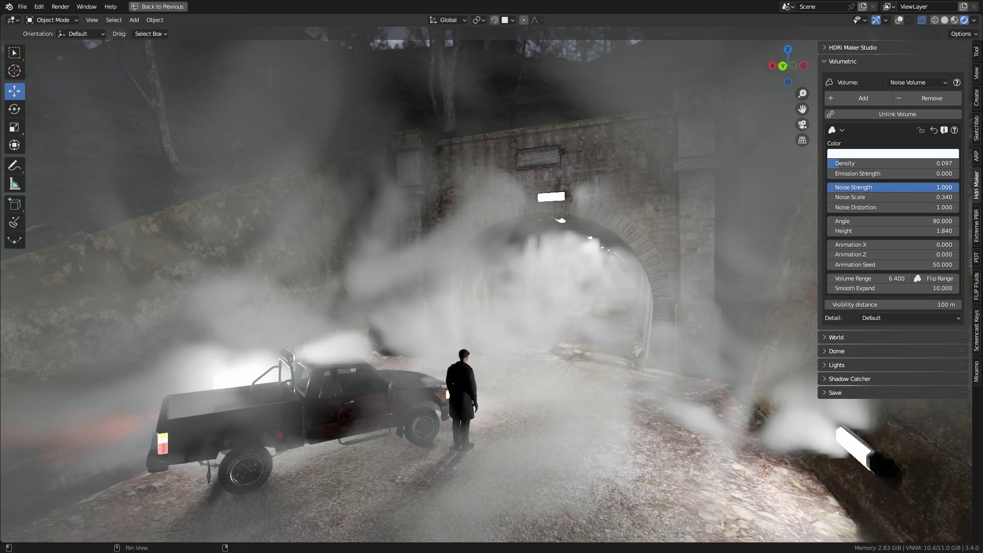
left_click_drag(953, 187, 941, 186)
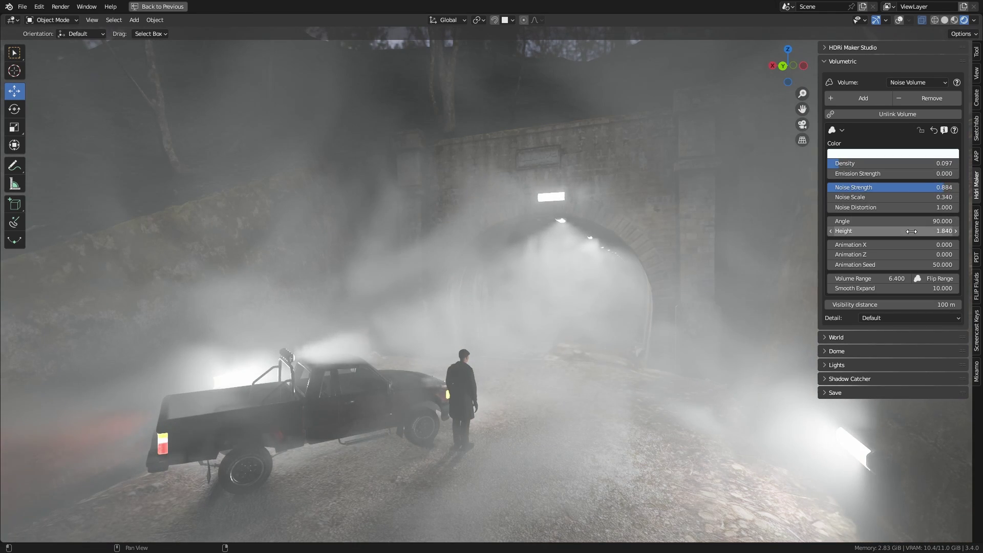
left_click_drag(945, 231, 890, 230)
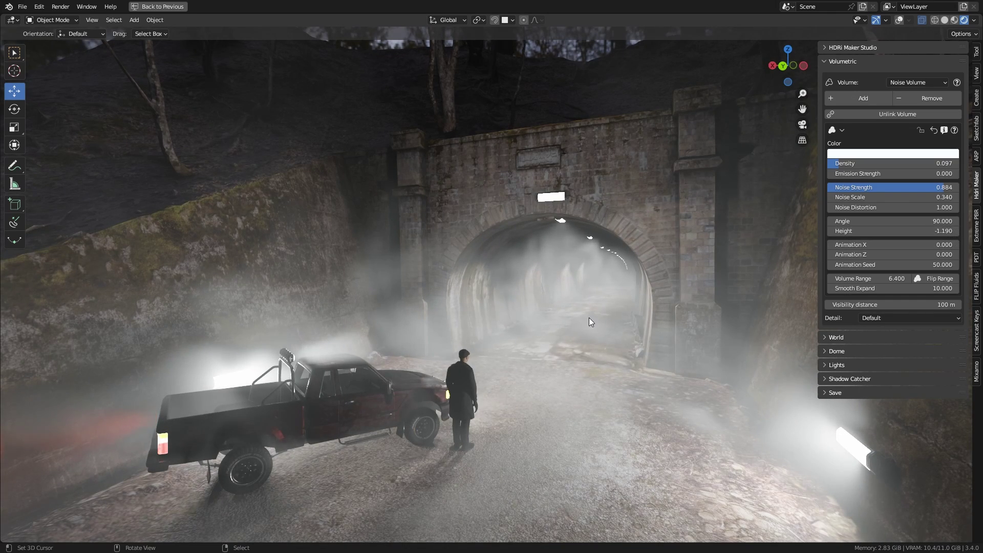
key("KP_0")
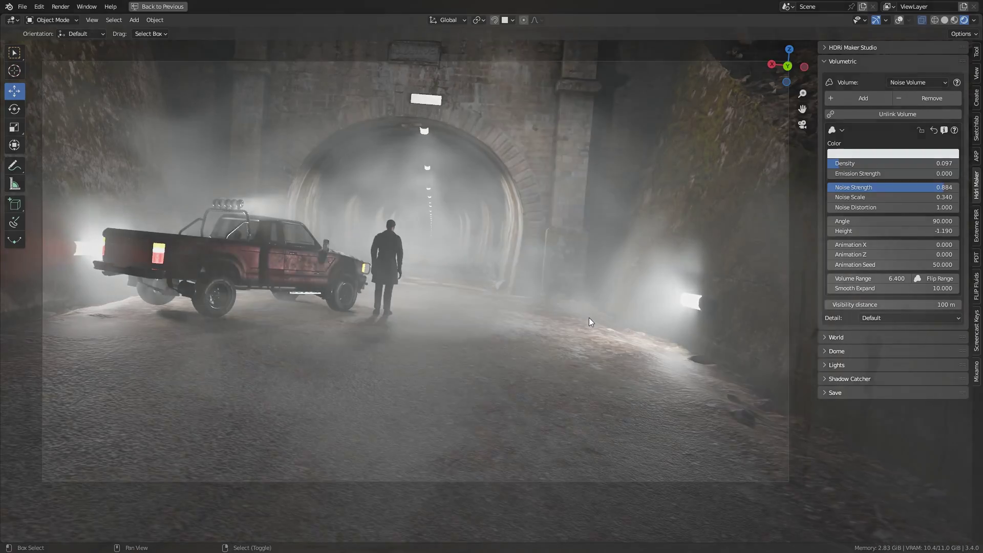